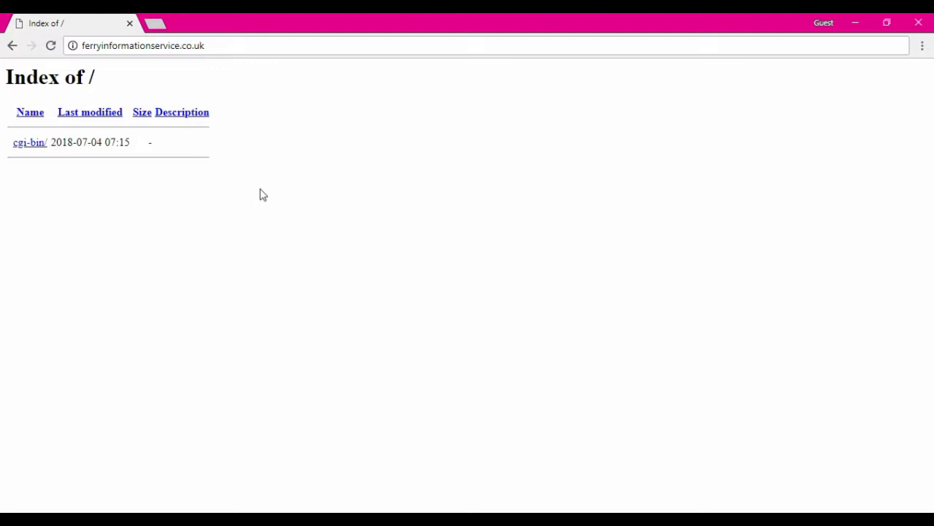
Step: Append /cpanel to the site's URL in Chrome to load the cPanel login page
{"action": "left_click", "coordinate": [225, 47]}
{"action": "left_click", "coordinate": [225, 47]}
{"action": "type", "text": "/"}
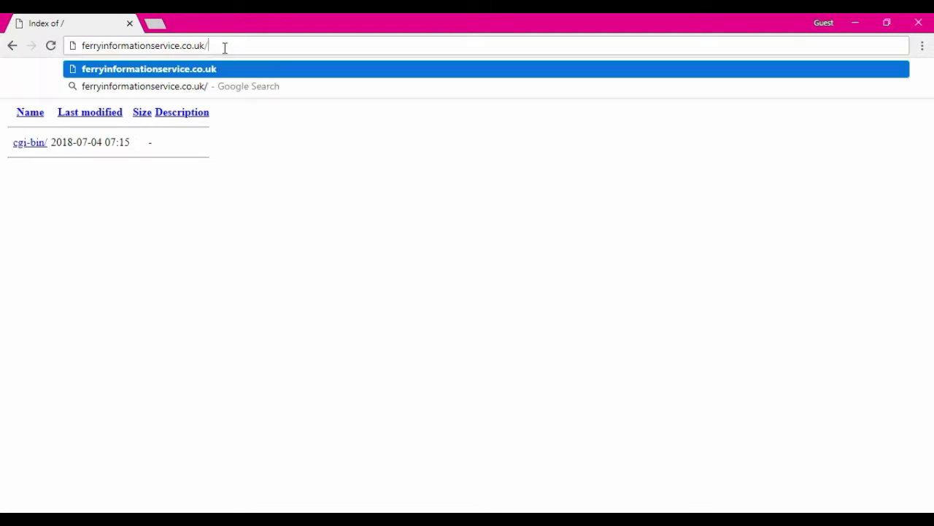
{"action": "type", "text": "cpanel"}
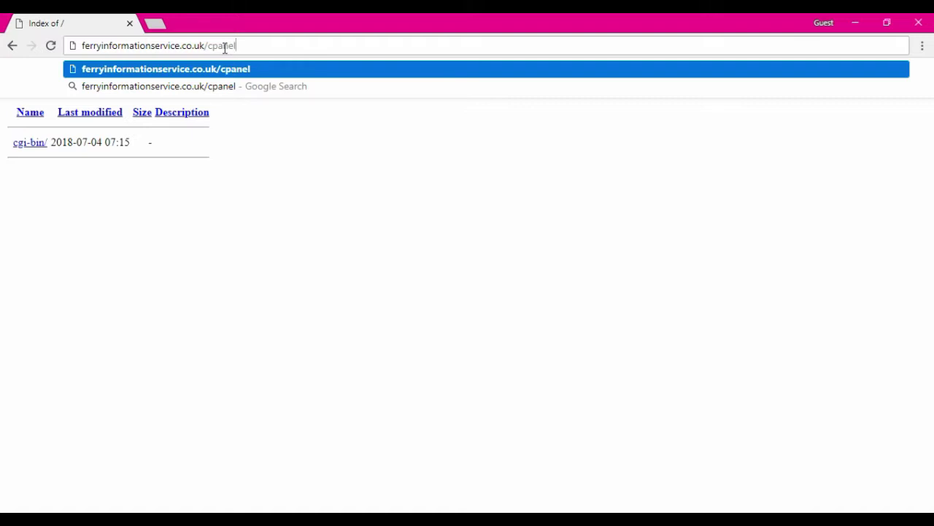
{"action": "key", "text": "Return"}
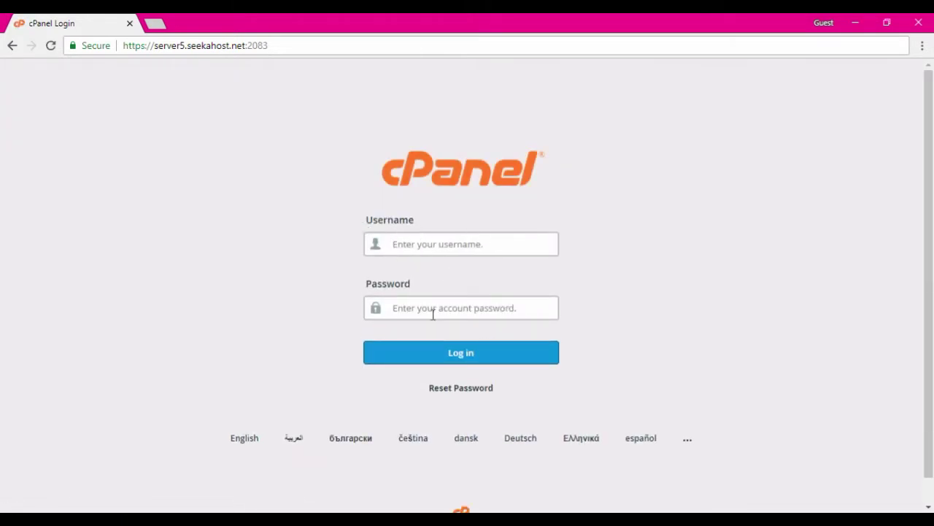
{"action": "key", "text": "alt+Tab"}
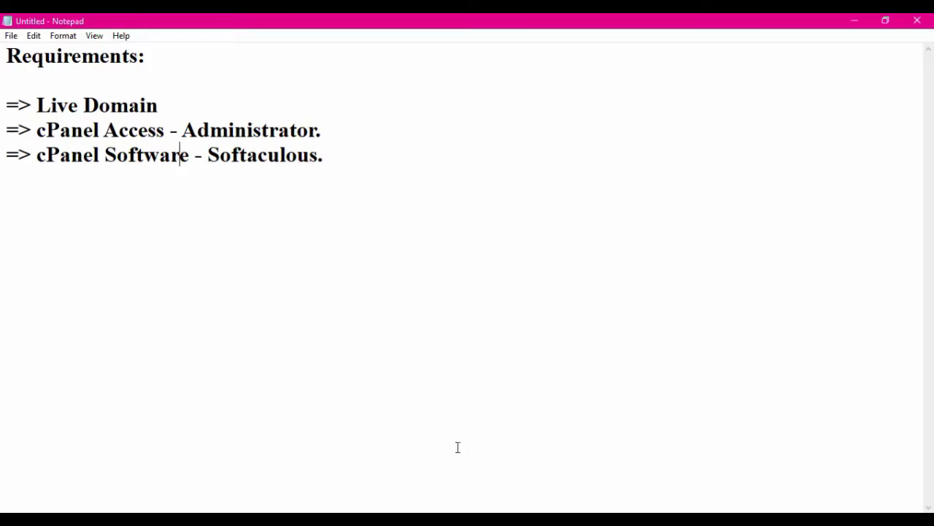
Step: Copy the saved username from cpanel details.txt into the cPanel Username field
{"action": "left_click", "coordinate": [613, 509]}
{"action": "left_click", "coordinate": [206, 105]}
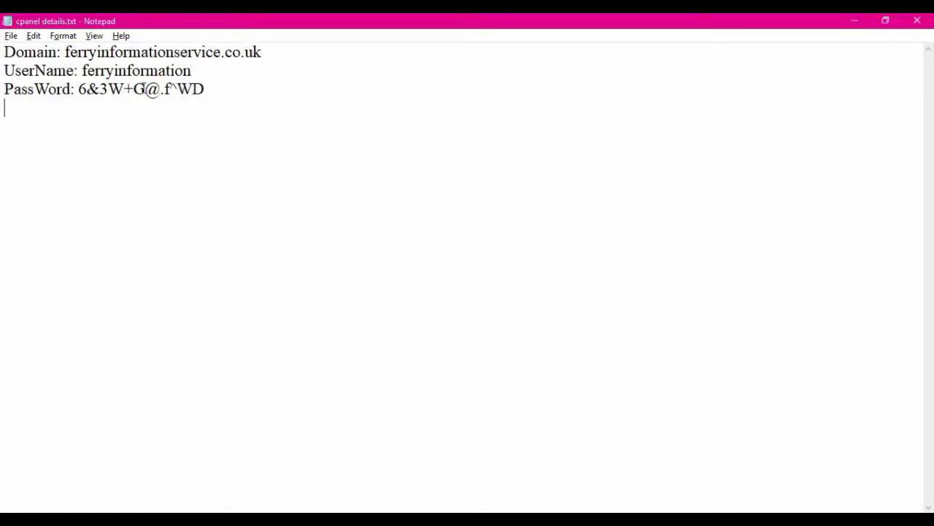
{"action": "left_click_drag", "start_coordinate": [82, 71], "coordinate": [205, 75]}
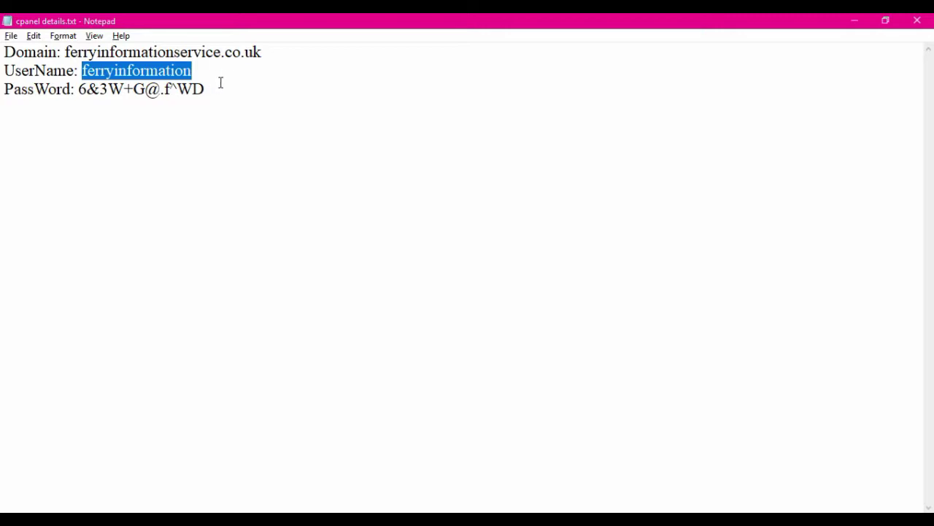
{"action": "key", "text": "ctrl+c"}
{"action": "key", "text": "alt+Tab"}
{"action": "key", "text": "ctrl+v"}
Step: Copy the saved account password from the details file
{"action": "key", "text": "alt+Tab"}
{"action": "left_click_drag", "start_coordinate": [82, 88], "coordinate": [207, 89]}
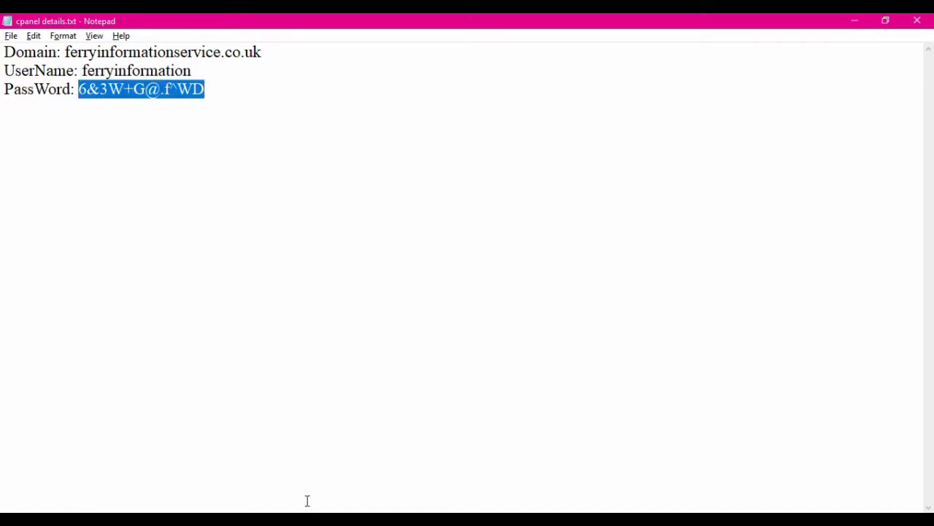
{"action": "key", "text": "alt+Tab"}
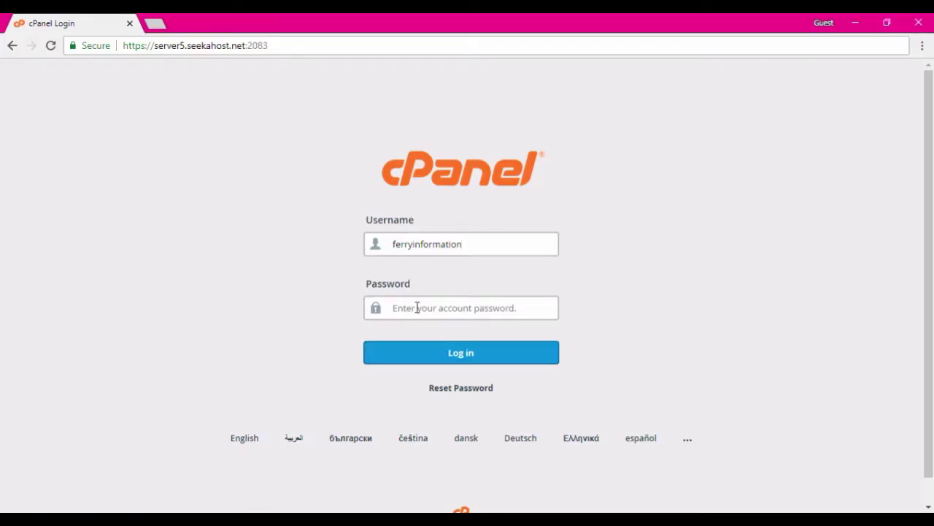
Step: Paste the password and log in to cPanel
{"action": "left_click", "coordinate": [417, 308]}
{"action": "key", "text": "ctrl+v"}
{"action": "left_click", "coordinate": [421, 352]}
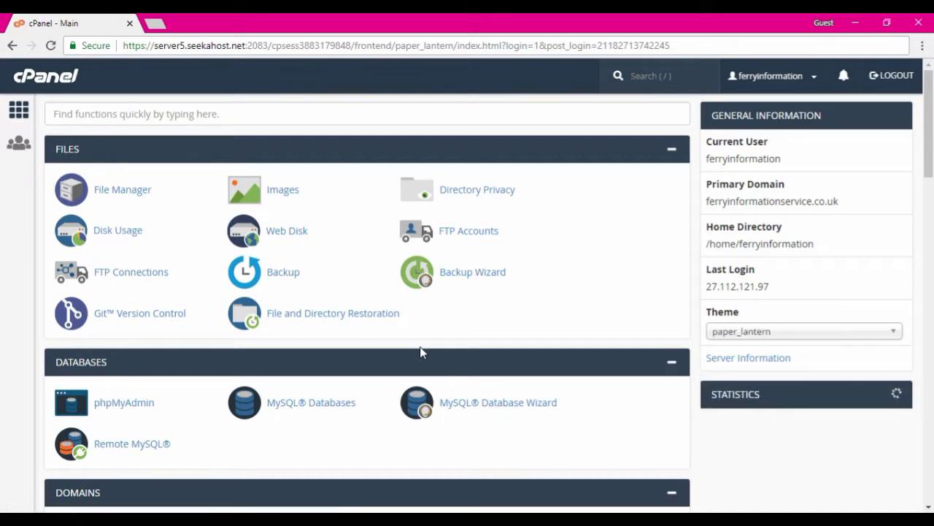
Step: Search cPanel functions for 'so' and open the Softaculous Apps Installer
{"action": "left_click", "coordinate": [190, 114]}
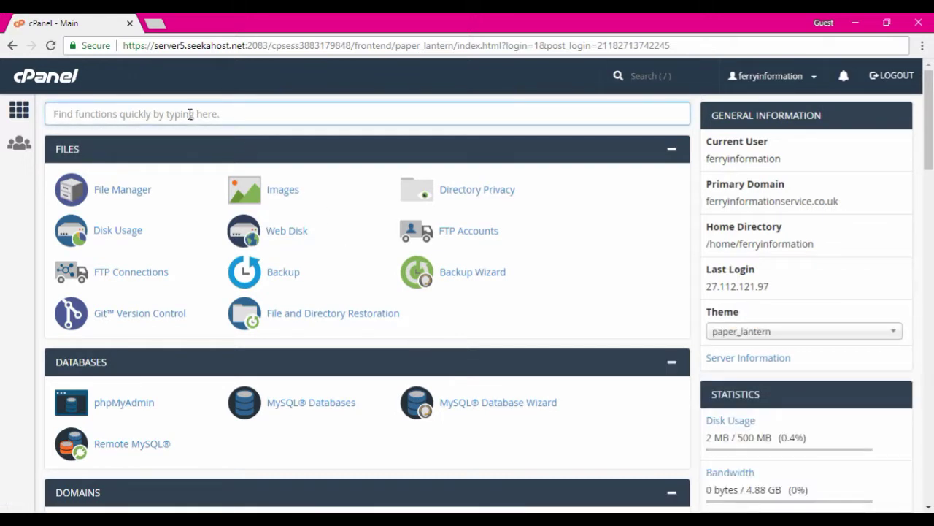
{"action": "type", "text": "soft"}
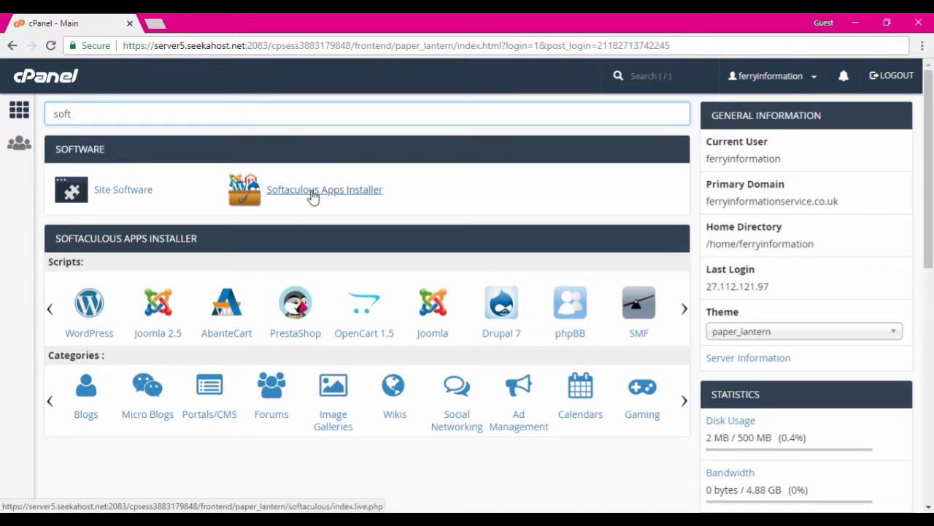
{"action": "left_click", "coordinate": [313, 192]}
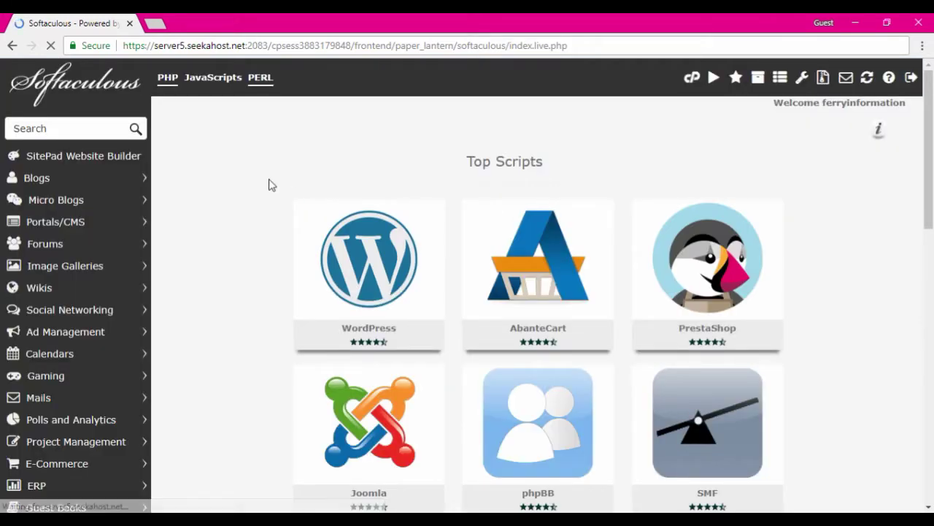
Step: Start a WordPress install from the Top Scripts WordPress tile in Softaculous
{"action": "scroll", "coordinate": [314, 179], "scroll_direction": "down", "scroll_amount": 2}
{"action": "mouse_move", "coordinate": [400, 195]}
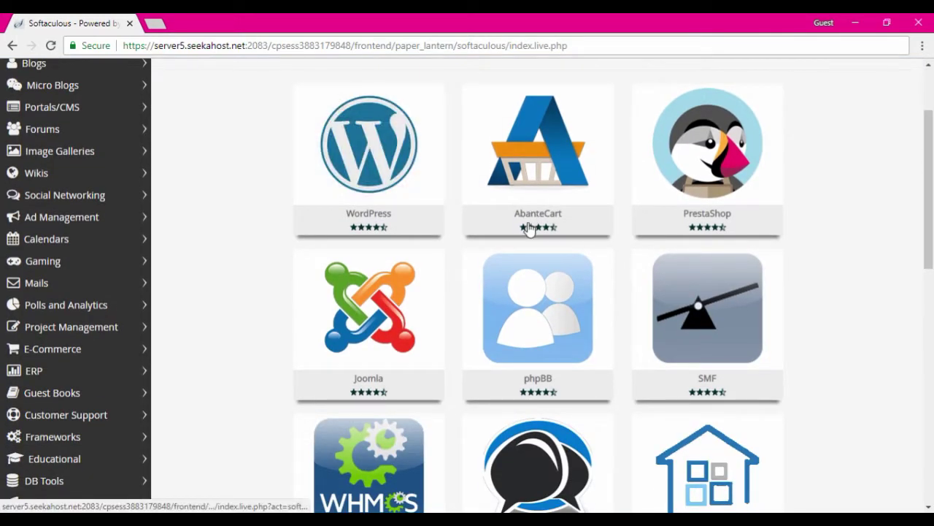
{"action": "mouse_move", "coordinate": [723, 187]}
{"action": "scroll", "coordinate": [368, 240], "scroll_direction": "down", "scroll_amount": 10}
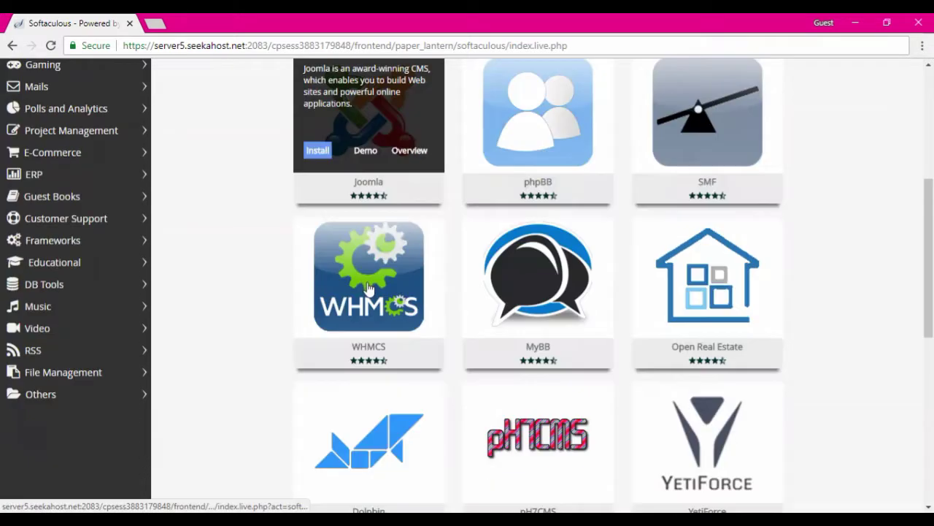
{"action": "scroll", "coordinate": [368, 288], "scroll_direction": "up", "scroll_amount": 12}
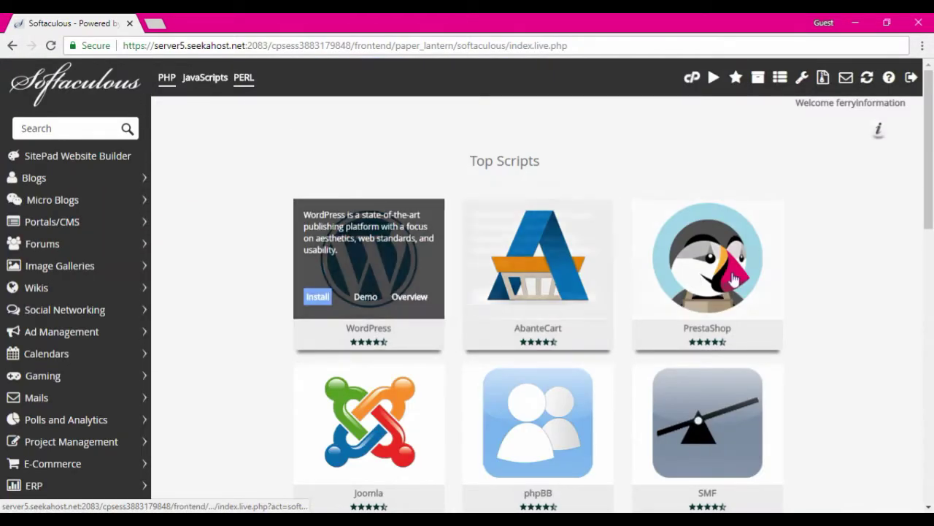
{"action": "mouse_move", "coordinate": [337, 262]}
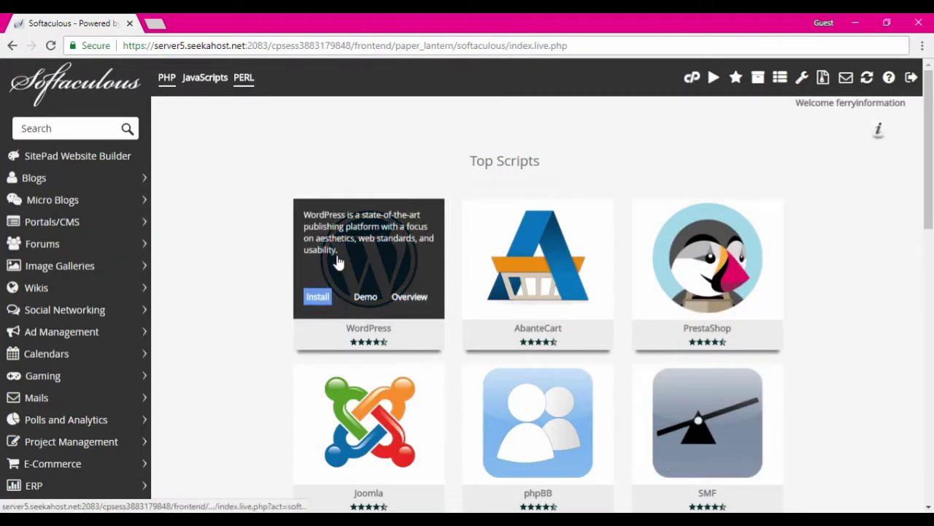
{"action": "left_click", "coordinate": [318, 299]}
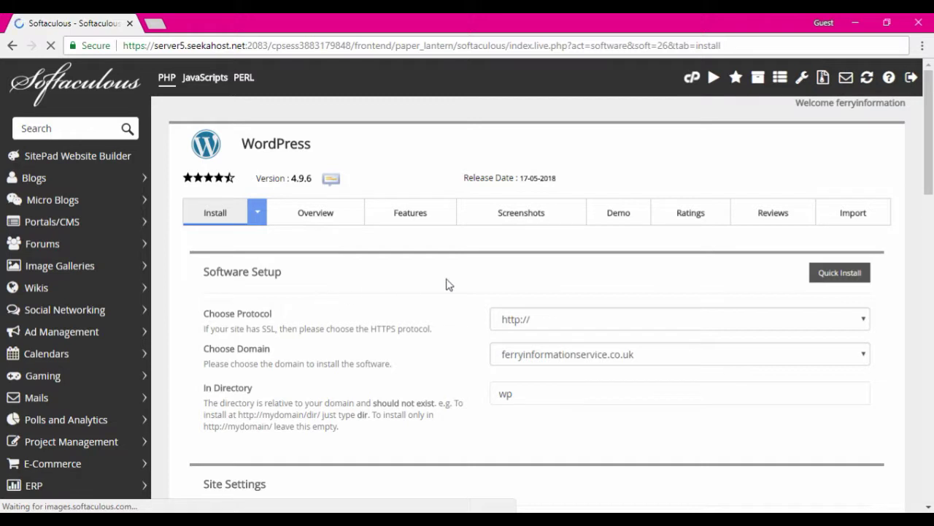
{"action": "scroll", "coordinate": [572, 265], "scroll_direction": "down", "scroll_amount": 3}
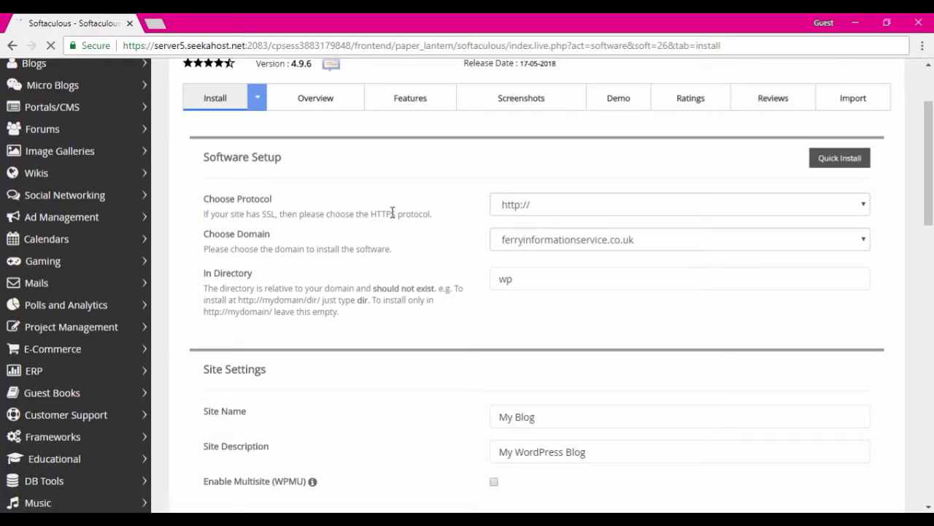
{"action": "left_click", "coordinate": [528, 211]}
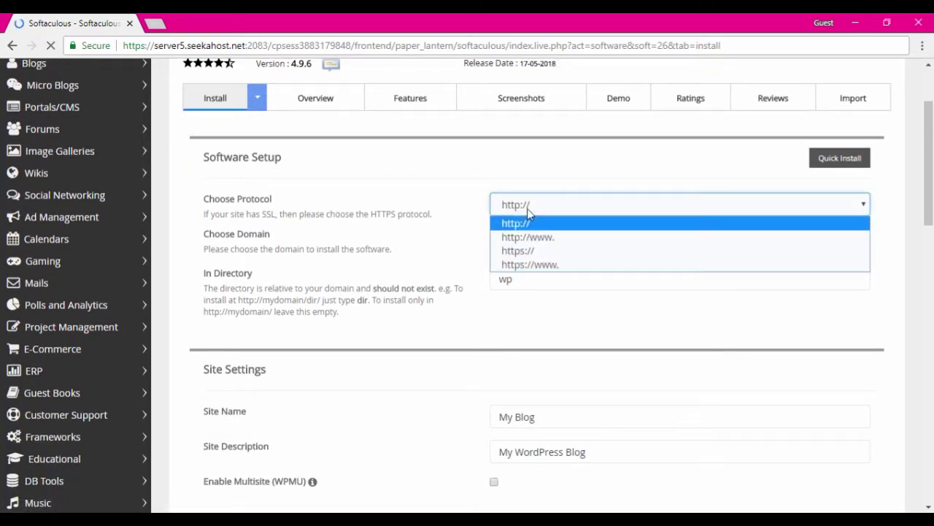
{"action": "left_click", "coordinate": [525, 239]}
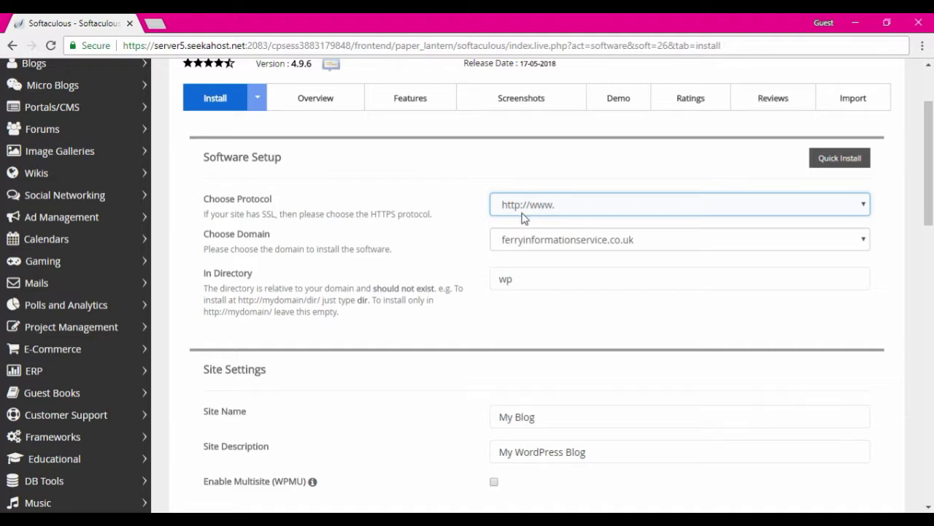
{"action": "left_click", "coordinate": [526, 214]}
{"action": "left_click", "coordinate": [524, 238]}
{"action": "left_click", "coordinate": [527, 243]}
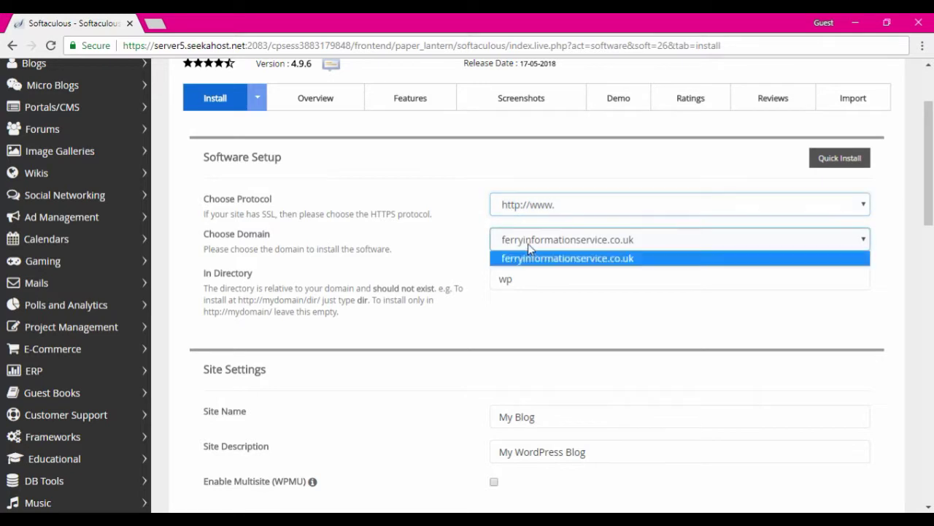
{"action": "left_click", "coordinate": [527, 255]}
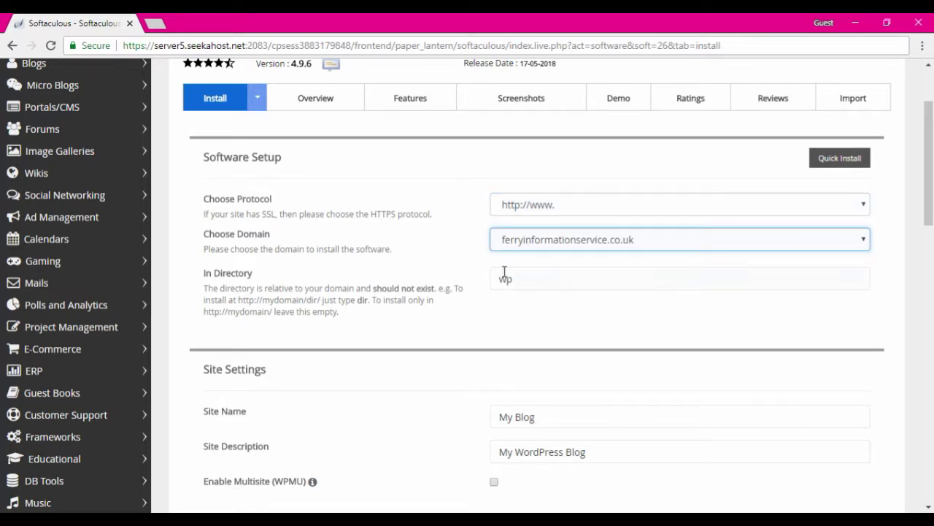
Step: Clear the default 'wp' install directory so WordPress goes in the domain root
{"action": "left_click_drag", "start_coordinate": [536, 279], "coordinate": [485, 289]}
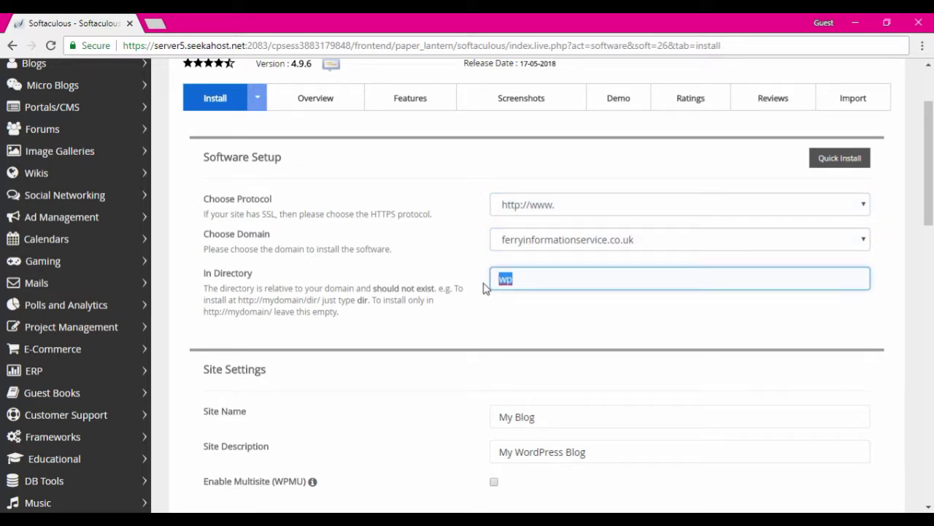
{"action": "key", "text": "BackSpace"}
{"action": "left_click", "coordinate": [465, 267]}
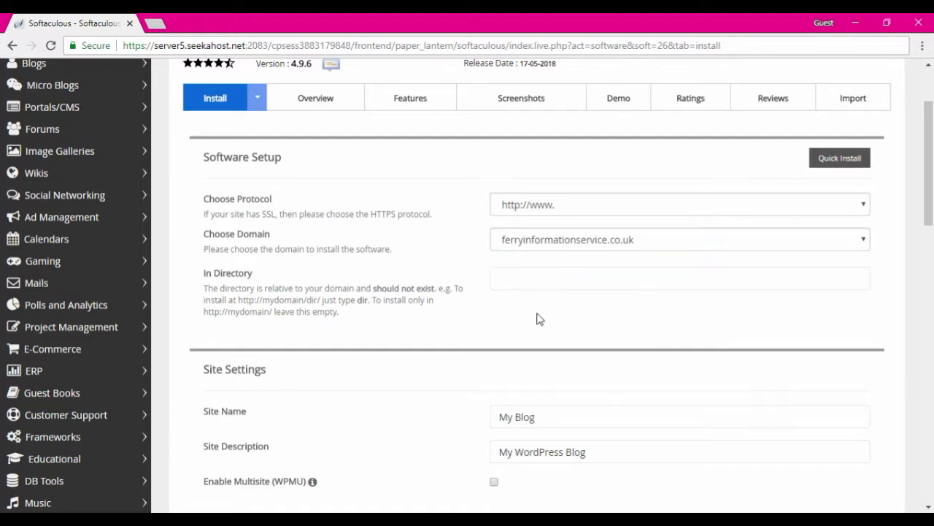
{"action": "scroll", "coordinate": [538, 317], "scroll_direction": "down", "scroll_amount": 2}
Step: Rename the site 'Ferry Information Service' and set its description to 'Information Blog'
{"action": "left_click_drag", "start_coordinate": [592, 299], "coordinate": [489, 307]}
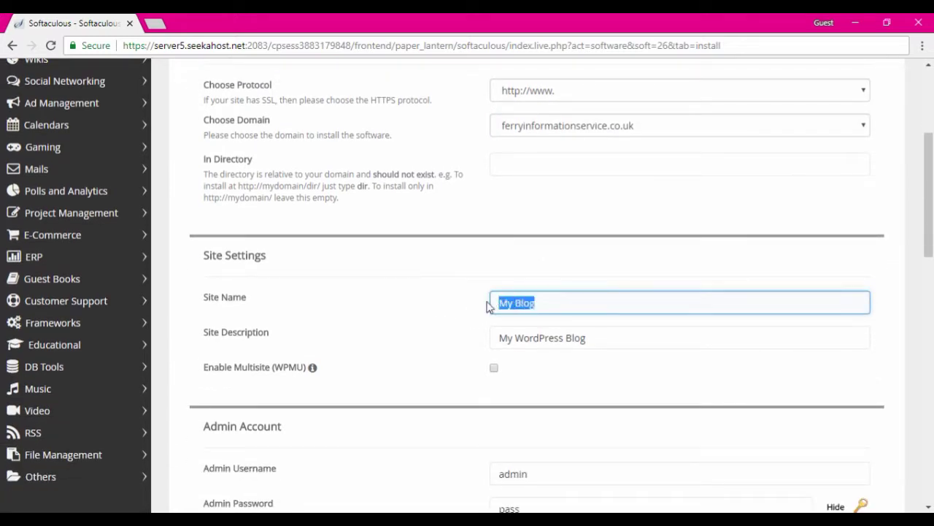
{"action": "type", "text": "Fe"}
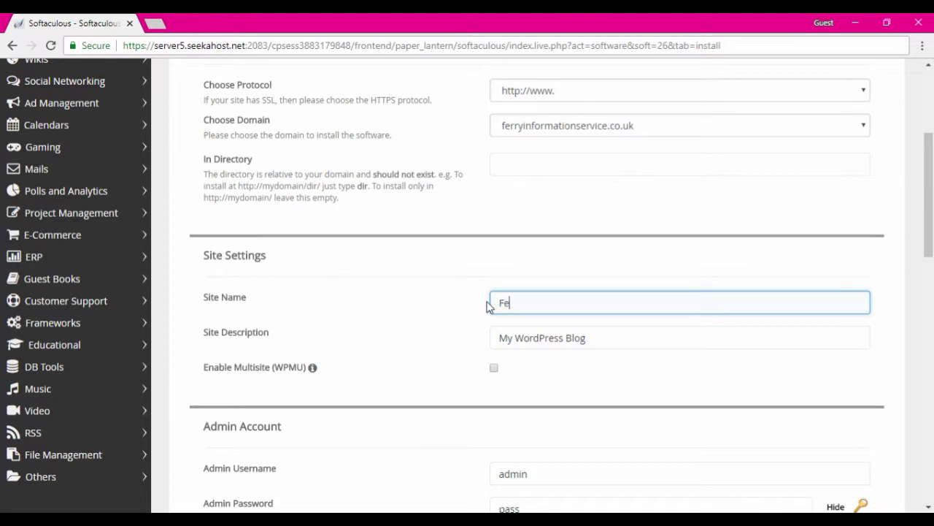
{"action": "type", "text": "rry Information S"}
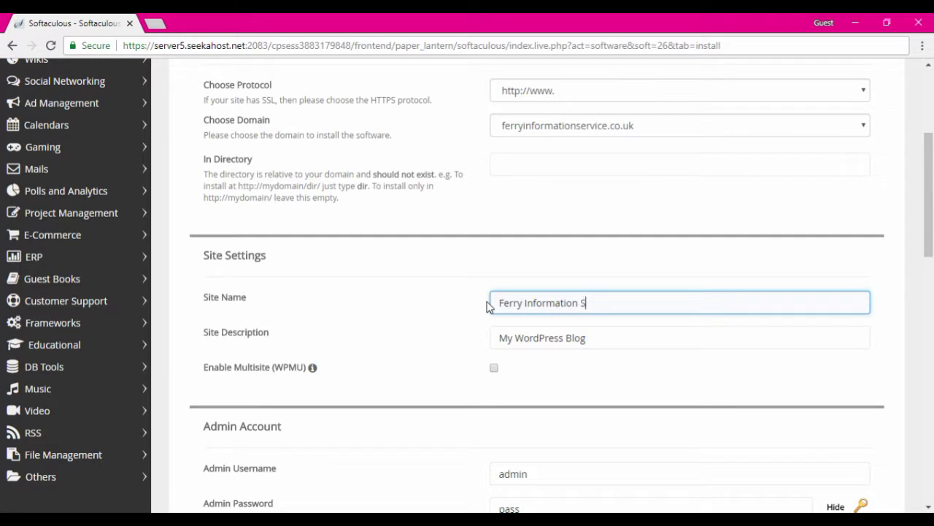
{"action": "type", "text": "ervice"}
{"action": "left_click_drag", "start_coordinate": [598, 337], "coordinate": [483, 343]}
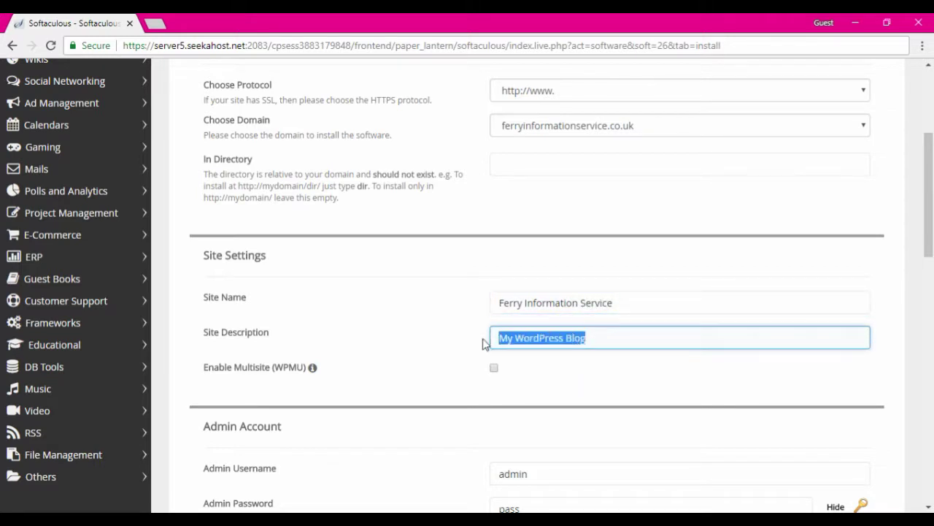
{"action": "type", "text": "Information"}
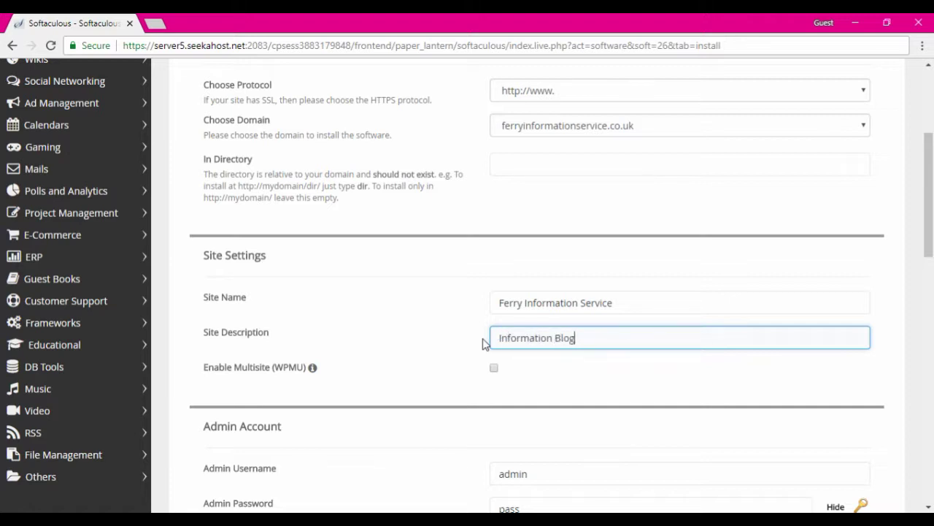
Step: Review the admin account entries, keeping the admin username as admin
{"action": "scroll", "coordinate": [425, 280], "scroll_direction": "down", "scroll_amount": 2}
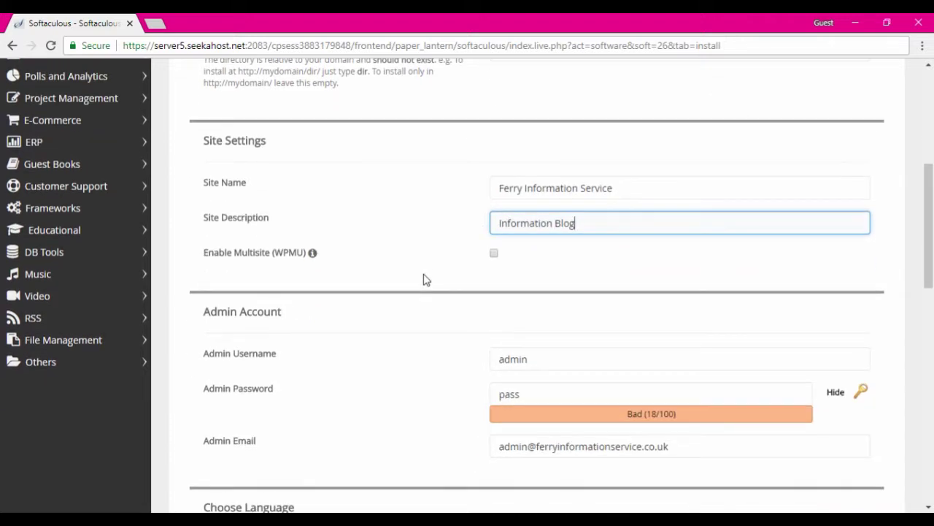
{"action": "left_click", "coordinate": [533, 359]}
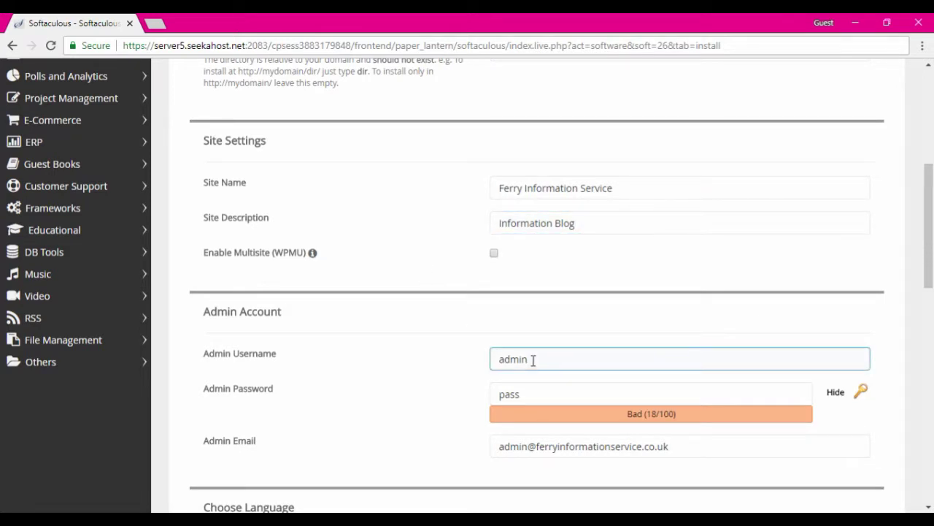
{"action": "left_click", "coordinate": [579, 374]}
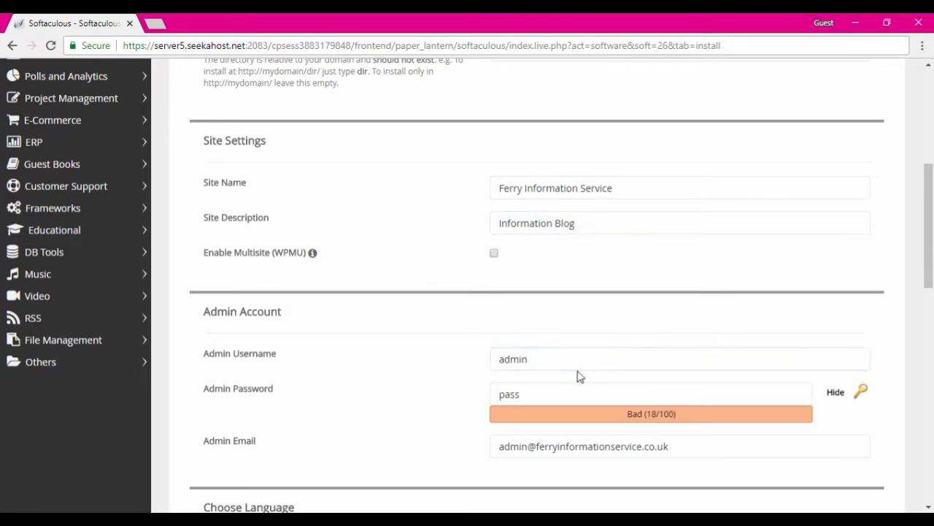
{"action": "scroll", "coordinate": [577, 377], "scroll_direction": "down", "scroll_amount": 2}
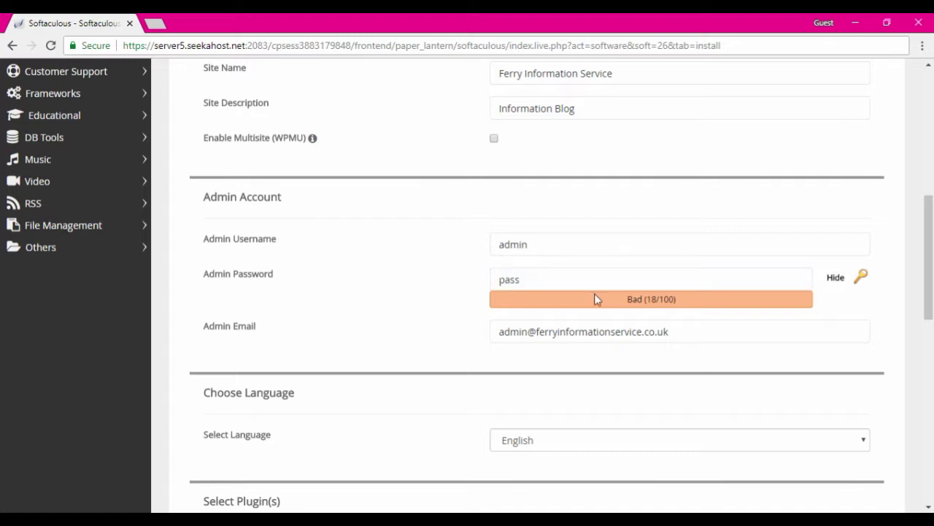
{"action": "left_click", "coordinate": [625, 333]}
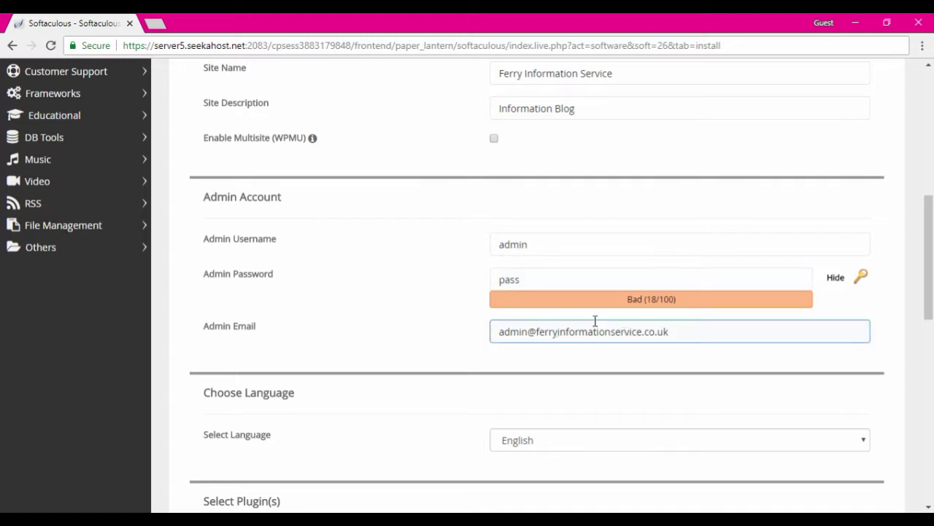
Step: Enable the Limit Login Attempts (Loginizer) plugin
{"action": "scroll", "coordinate": [594, 320], "scroll_direction": "down", "scroll_amount": 2}
{"action": "scroll", "coordinate": [594, 326], "scroll_direction": "down", "scroll_amount": 2}
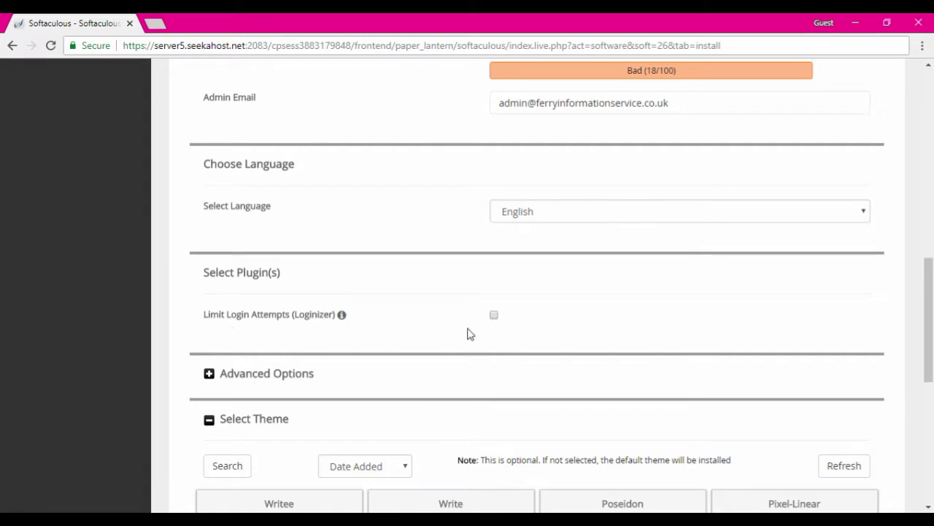
{"action": "left_click", "coordinate": [494, 315]}
Step: Expand Advanced Options to review database wp249, table prefix wpjt_ and backup settings
{"action": "scroll", "coordinate": [568, 319], "scroll_direction": "down", "scroll_amount": 4}
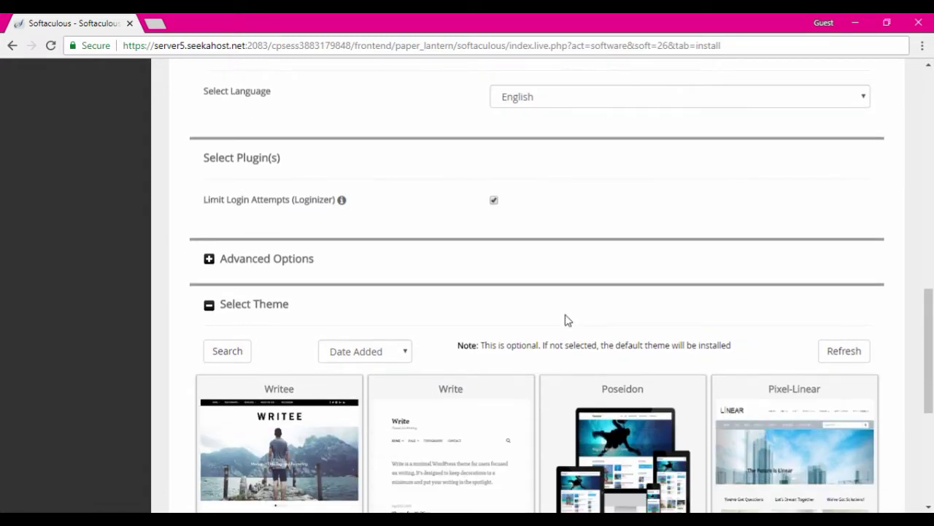
{"action": "scroll", "coordinate": [557, 317], "scroll_direction": "up", "scroll_amount": 2}
{"action": "left_click", "coordinate": [209, 264]}
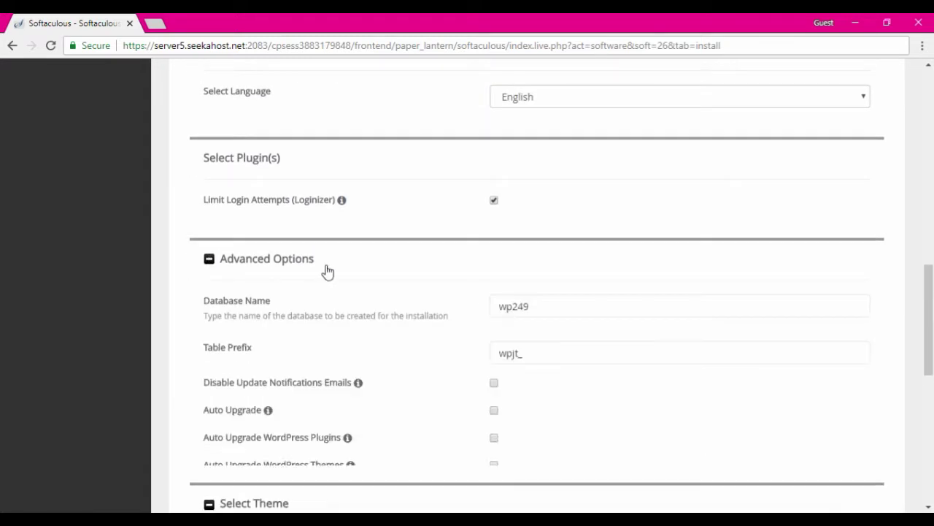
{"action": "scroll", "coordinate": [448, 281], "scroll_direction": "down", "scroll_amount": 2}
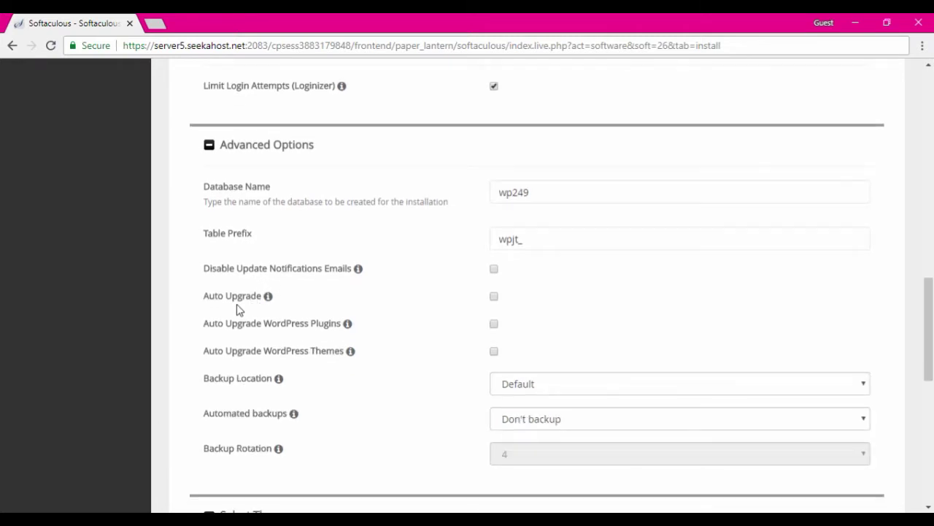
{"action": "mouse_move", "coordinate": [252, 307]}
{"action": "scroll", "coordinate": [587, 305], "scroll_direction": "down", "scroll_amount": 2}
{"action": "scroll", "coordinate": [494, 255], "scroll_direction": "up", "scroll_amount": 3}
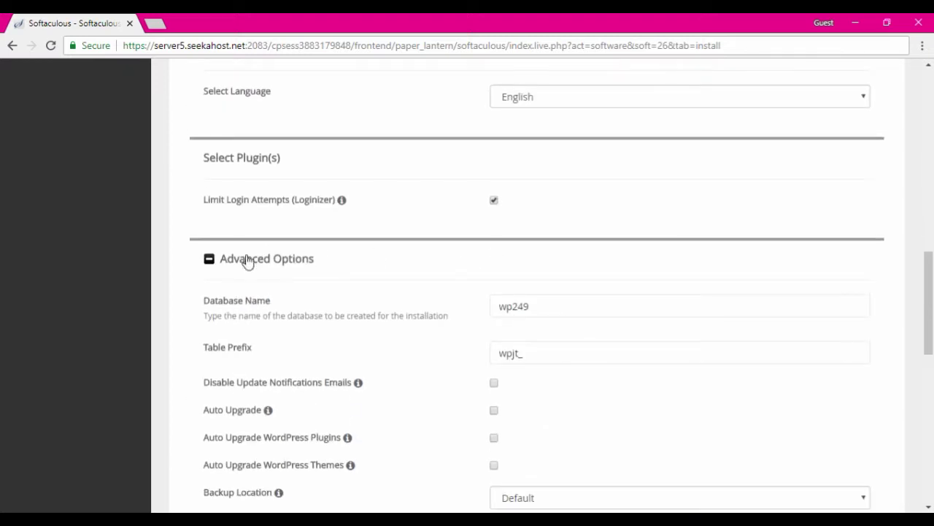
Step: Collapse Advanced Options, page to the next themes, and launch the WordPress install
{"action": "left_click", "coordinate": [209, 259]}
{"action": "scroll", "coordinate": [506, 292], "scroll_direction": "down", "scroll_amount": 3}
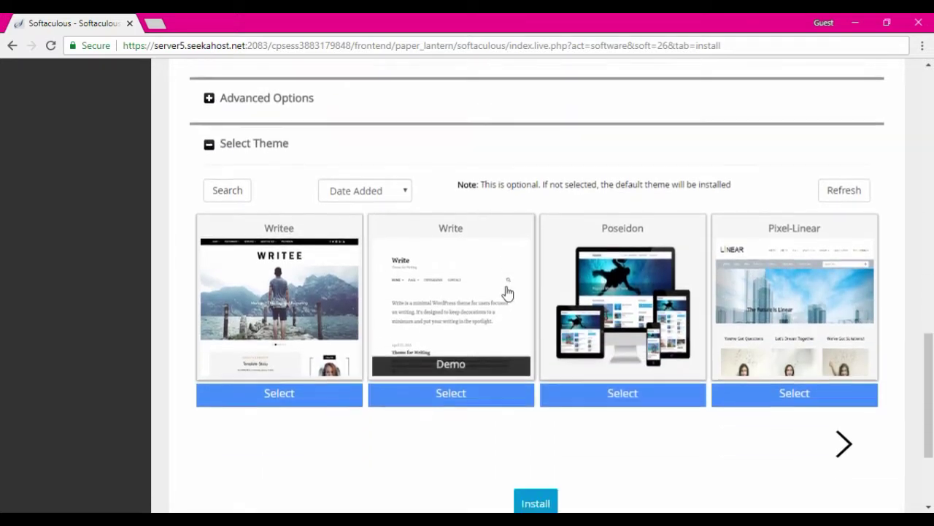
{"action": "scroll", "coordinate": [508, 292], "scroll_direction": "down", "scroll_amount": 1}
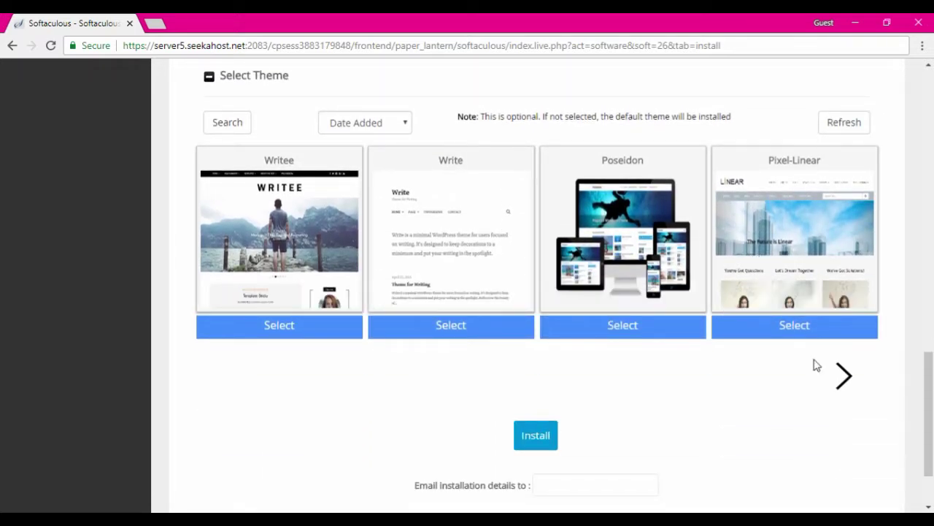
{"action": "left_click", "coordinate": [843, 378]}
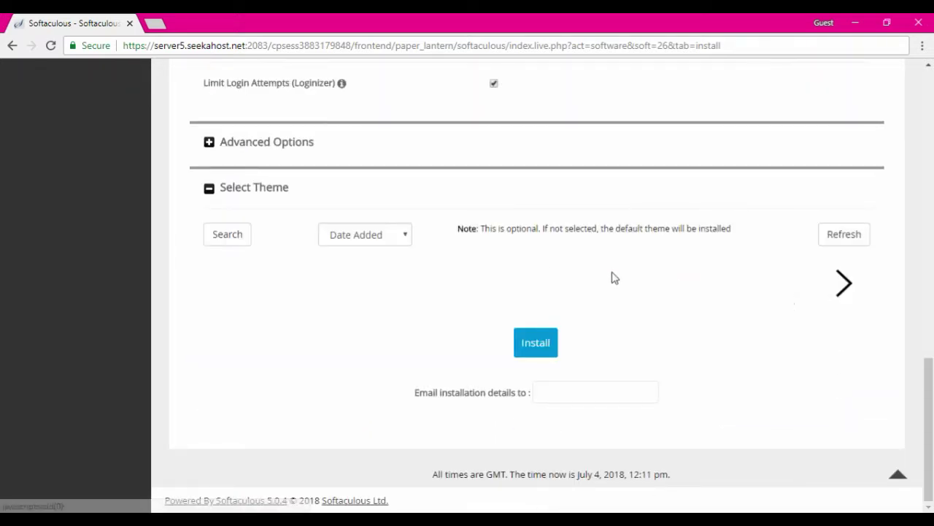
{"action": "scroll", "coordinate": [584, 328], "scroll_direction": "down", "scroll_amount": 2}
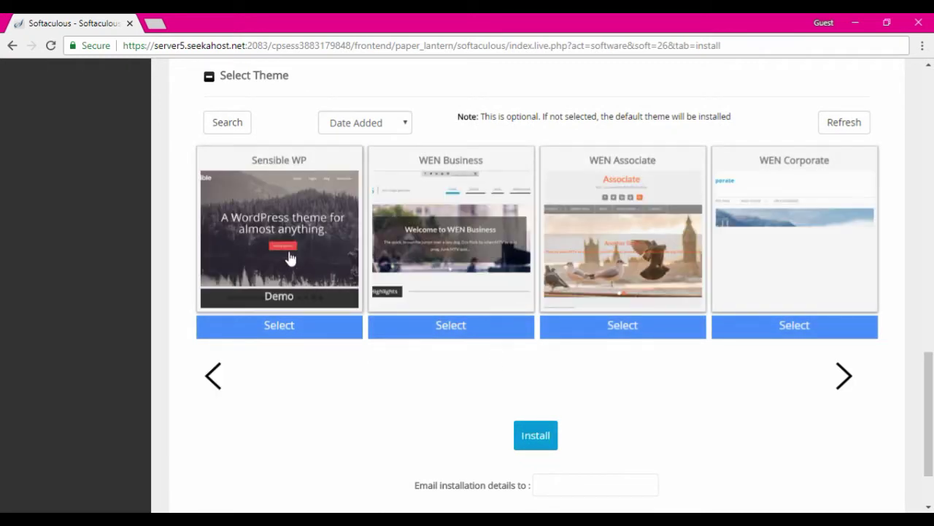
{"action": "left_click", "coordinate": [535, 436]}
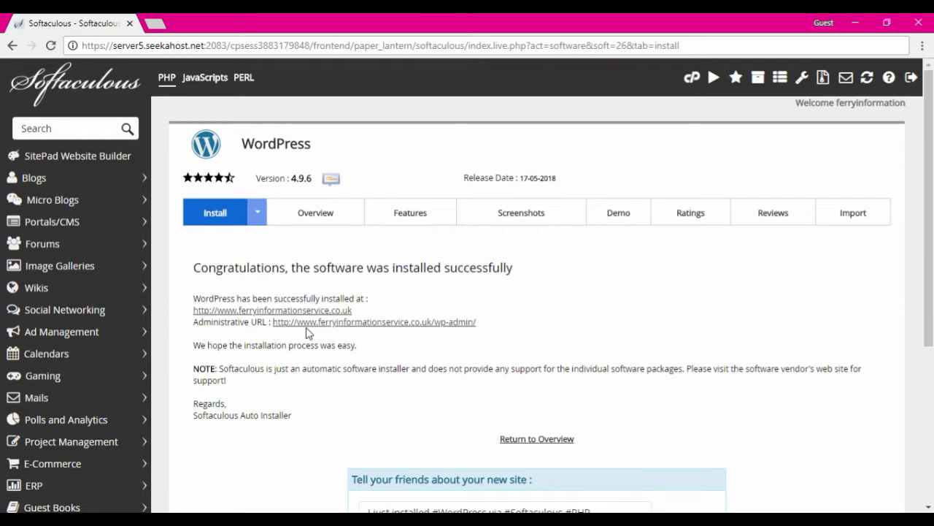
Step: Load the new site's admin URL from the Softaculous confirmation in the login tab
{"action": "left_click", "coordinate": [314, 322], "text": "ctrl"}
{"action": "left_click_drag", "start_coordinate": [476, 322], "coordinate": [274, 328]}
{"action": "key", "text": "ctrl+c"}
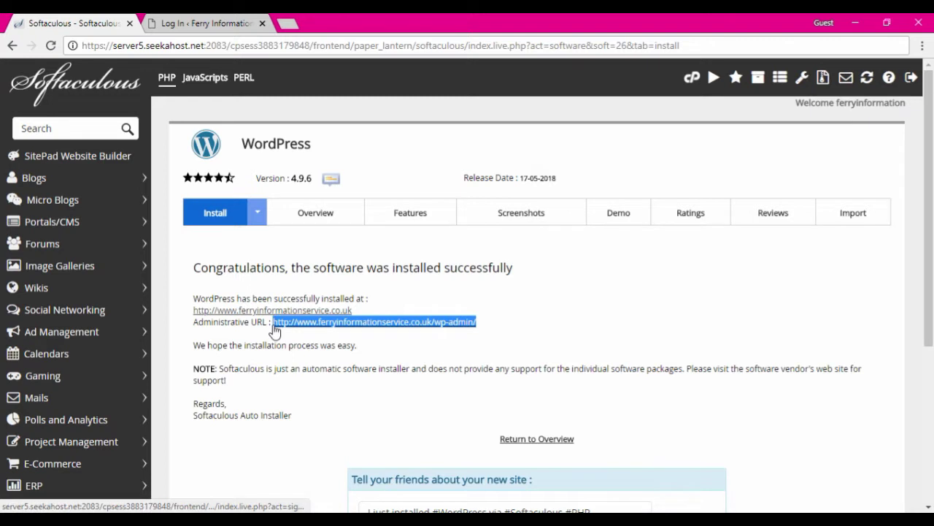
{"action": "left_click", "coordinate": [200, 22]}
{"action": "left_click", "coordinate": [239, 50]}
{"action": "key", "text": "ctrl+v"}
{"action": "key", "text": "Return"}
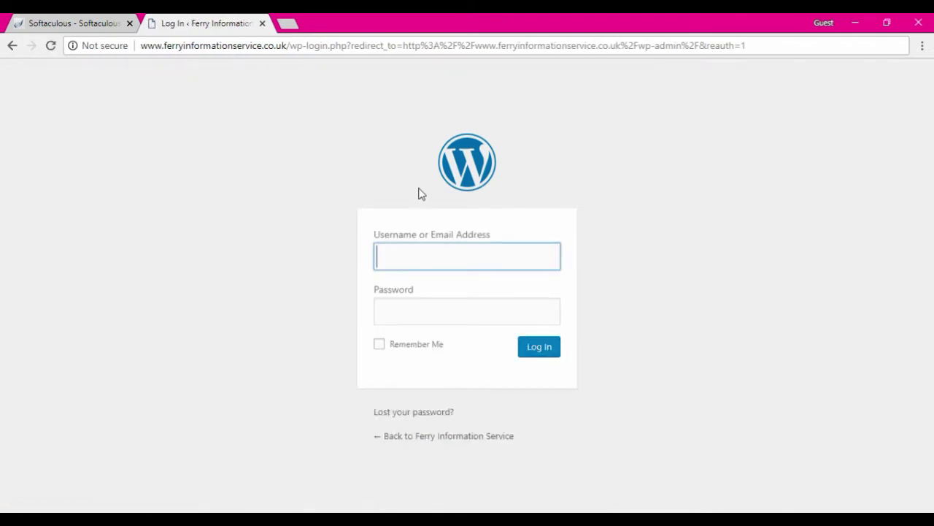
Step: Log in to WordPress as admin with the administrator password
{"action": "type", "text": "admin"}
{"action": "key", "text": "Tab"}
{"action": "type", "text": "••••"}
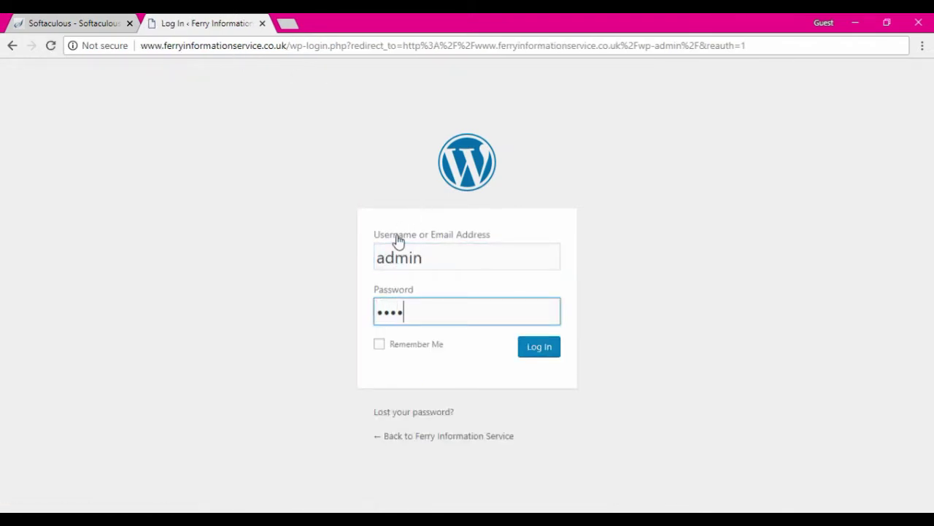
{"action": "key", "text": "Return"}
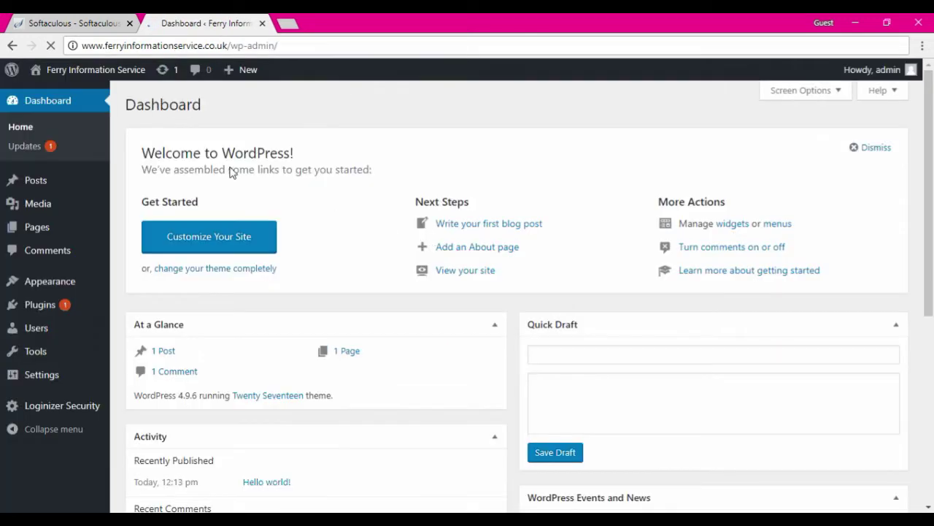
Step: Open the Ferry Information Service homepage in a new tab and scroll through its posts
{"action": "mouse_move", "coordinate": [51, 71]}
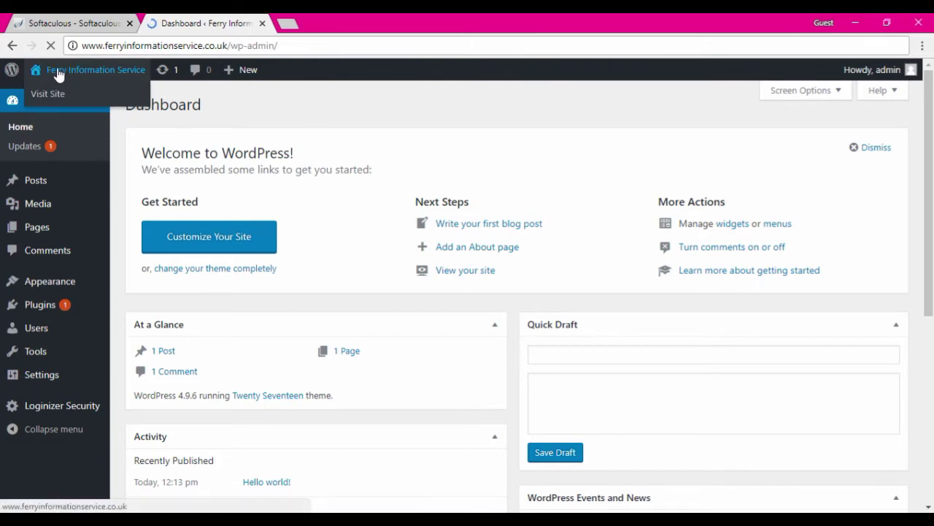
{"action": "middle_click", "coordinate": [48, 95]}
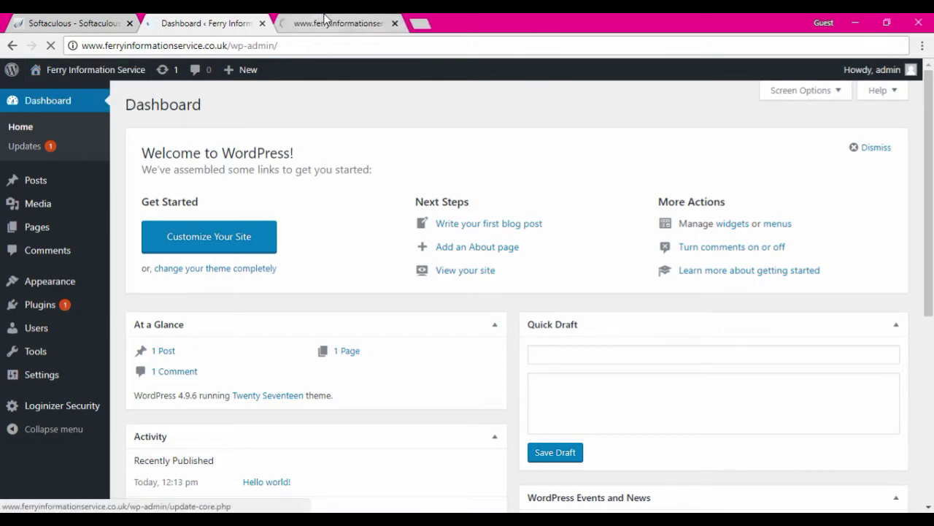
{"action": "left_click", "coordinate": [335, 22]}
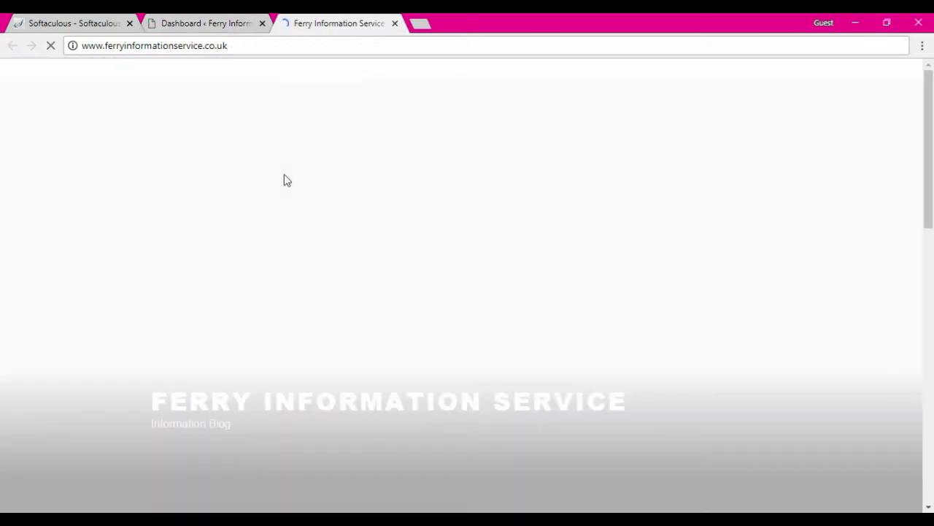
{"action": "scroll", "coordinate": [503, 294], "scroll_direction": "down", "scroll_amount": 5}
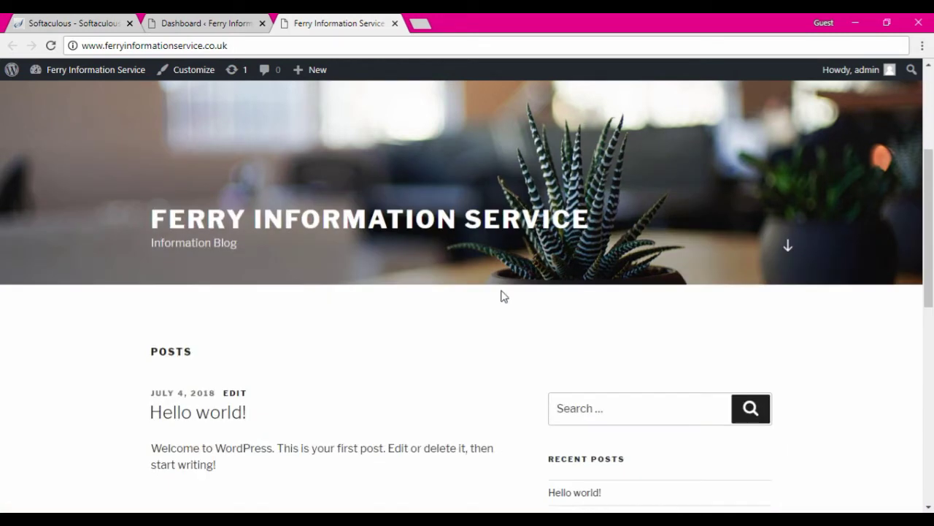
{"action": "scroll", "coordinate": [502, 295], "scroll_direction": "down", "scroll_amount": 5}
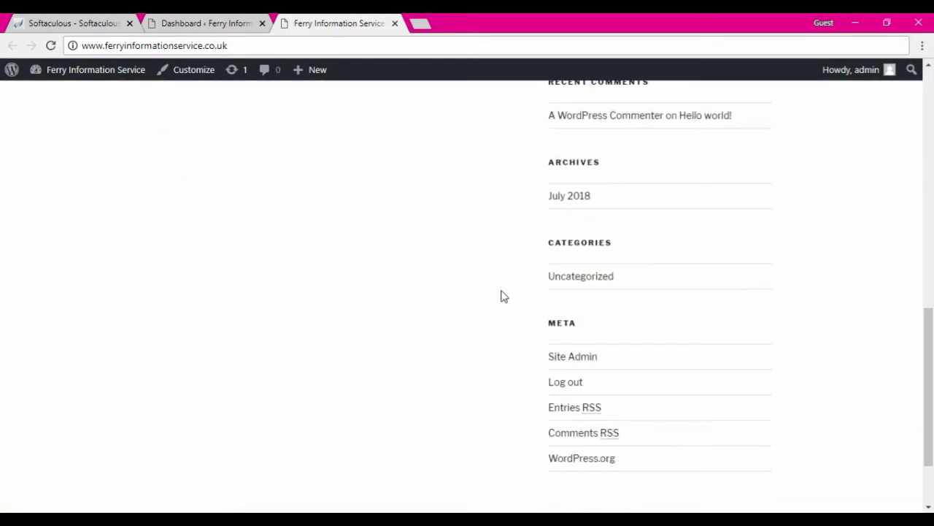
{"action": "scroll", "coordinate": [500, 293], "scroll_direction": "up", "scroll_amount": 10}
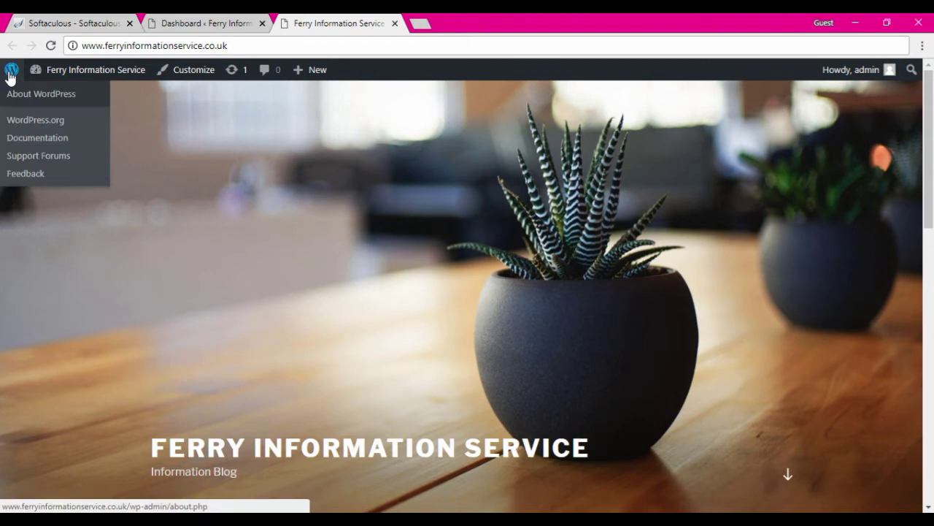
Step: Return to the admin dashboard, dismiss the Personal Data and Privacy notice, and open Settings > General
{"action": "mouse_move", "coordinate": [37, 70]}
{"action": "left_click", "coordinate": [40, 97]}
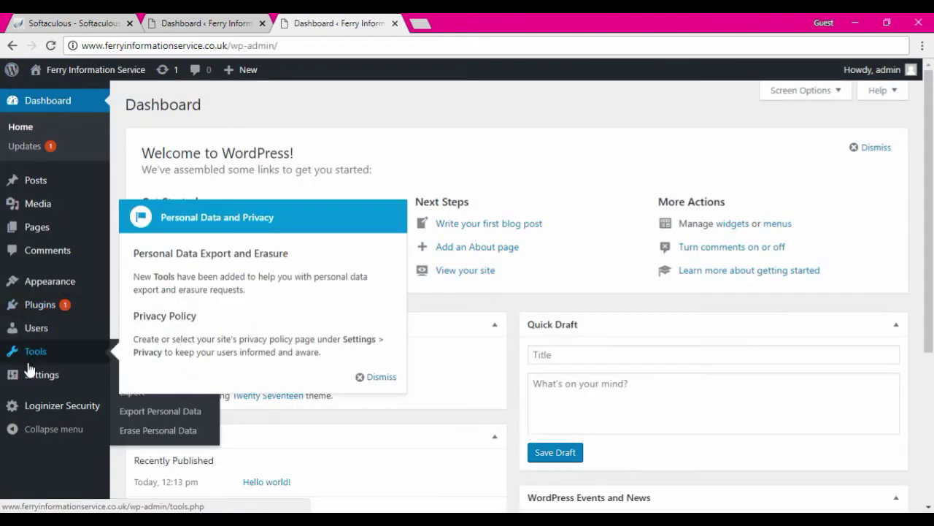
{"action": "mouse_move", "coordinate": [31, 377]}
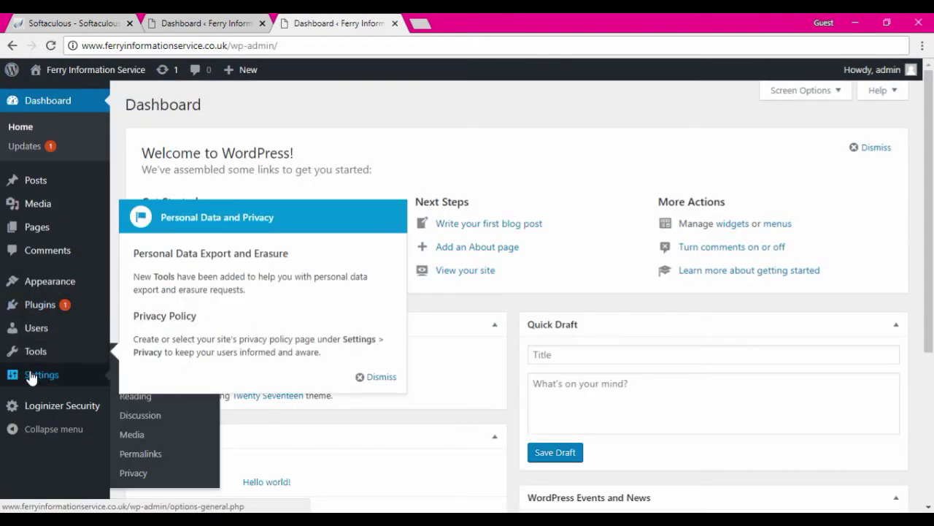
{"action": "left_click", "coordinate": [381, 377]}
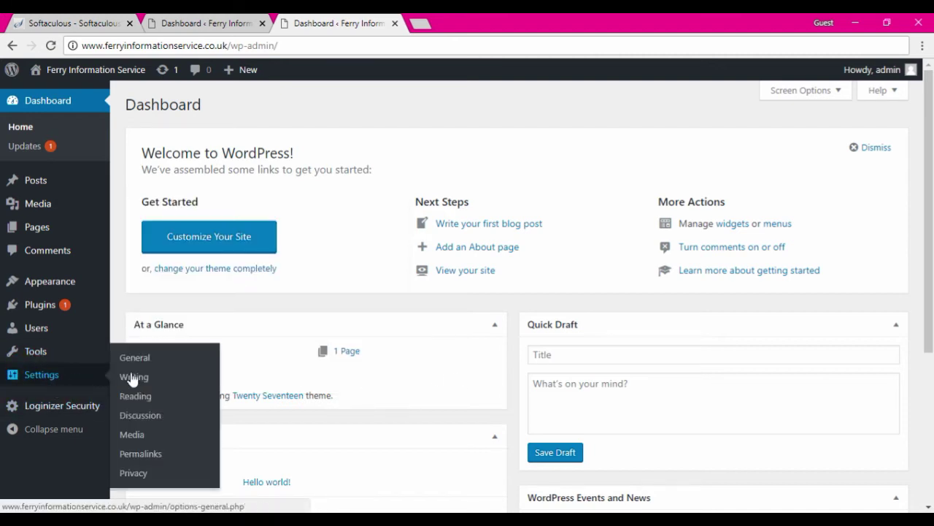
{"action": "left_click", "coordinate": [136, 359]}
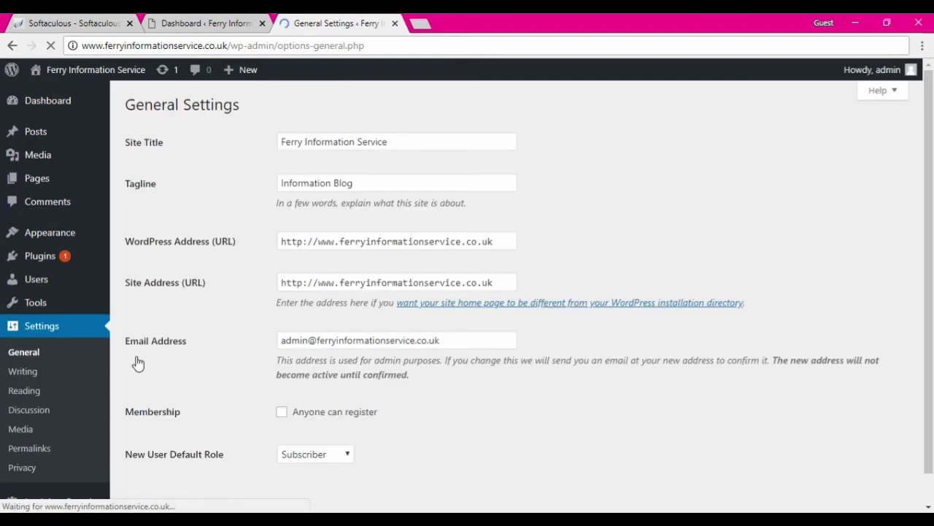
{"action": "left_click_drag", "start_coordinate": [340, 241], "coordinate": [320, 246]}
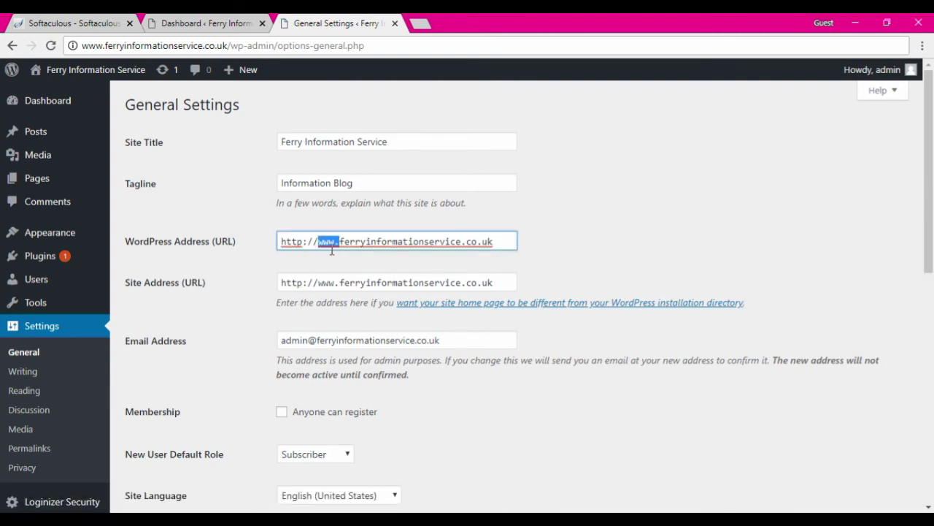
{"action": "left_click", "coordinate": [338, 283]}
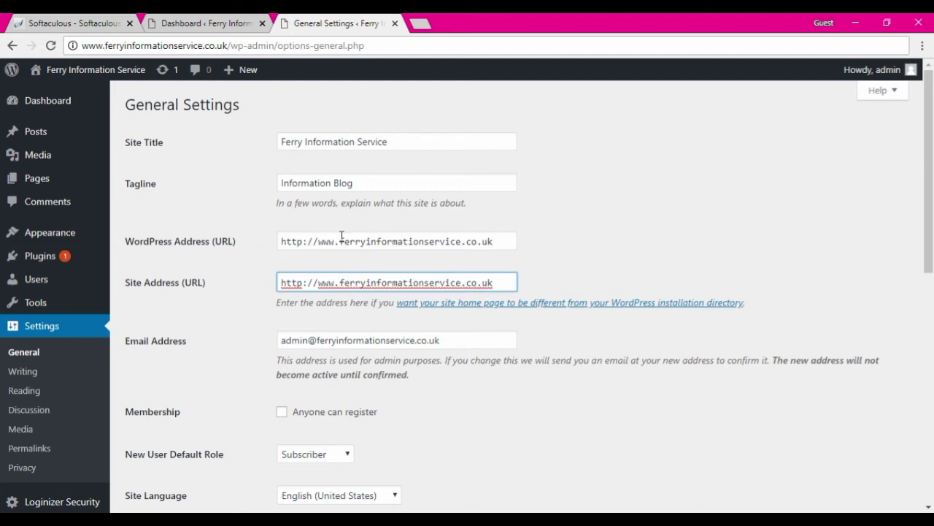
{"action": "left_click_drag", "start_coordinate": [340, 241], "coordinate": [319, 241]}
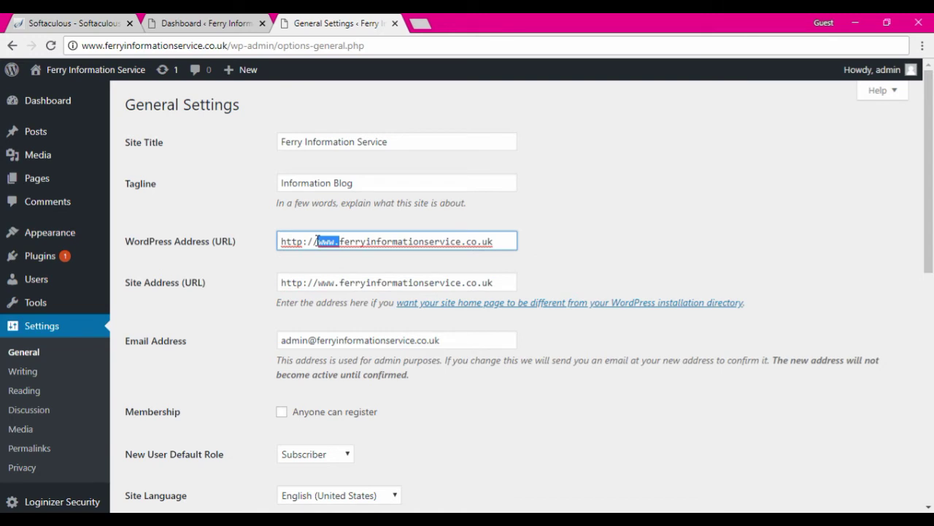
{"action": "key", "text": "BackSpace"}
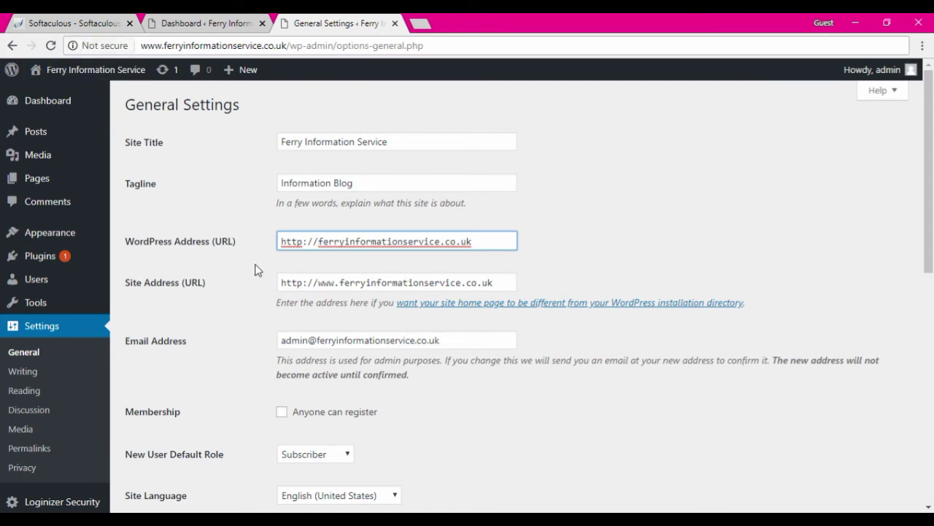
{"action": "type", "text": "www"}
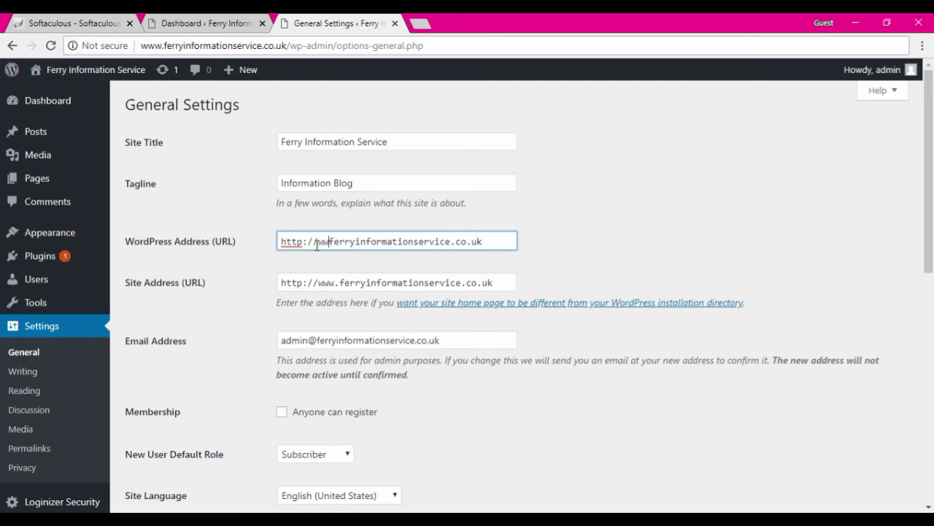
{"action": "type", "text": "."}
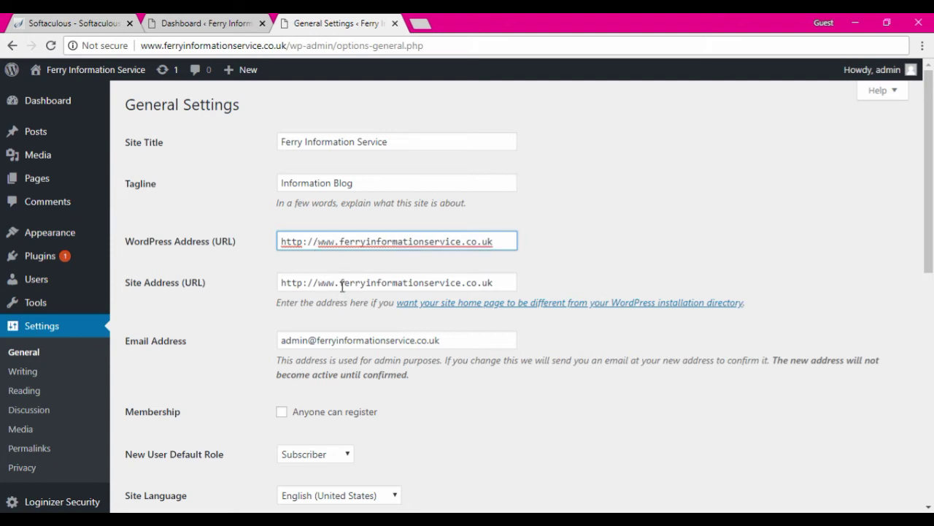
{"action": "left_click_drag", "start_coordinate": [318, 282], "coordinate": [340, 286]}
{"action": "scroll", "coordinate": [330, 340], "scroll_direction": "down", "scroll_amount": 7}
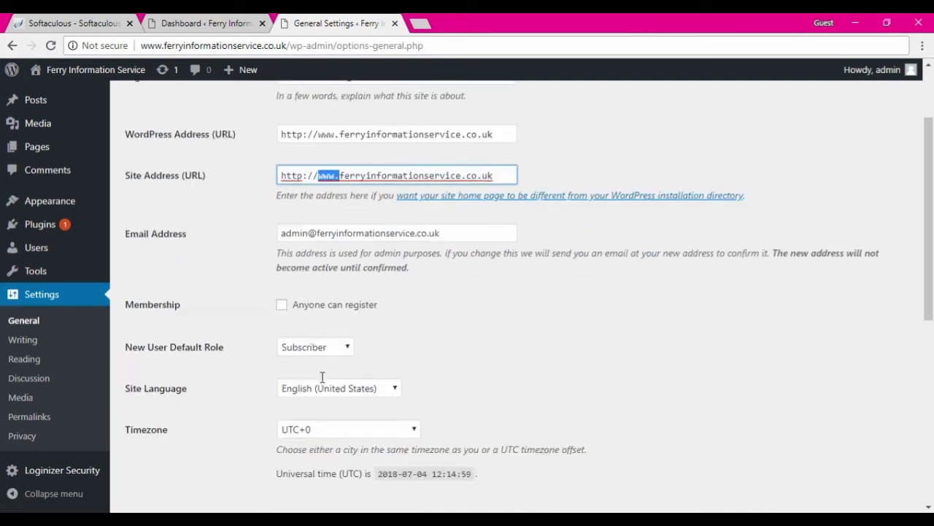
{"action": "left_click", "coordinate": [179, 443]}
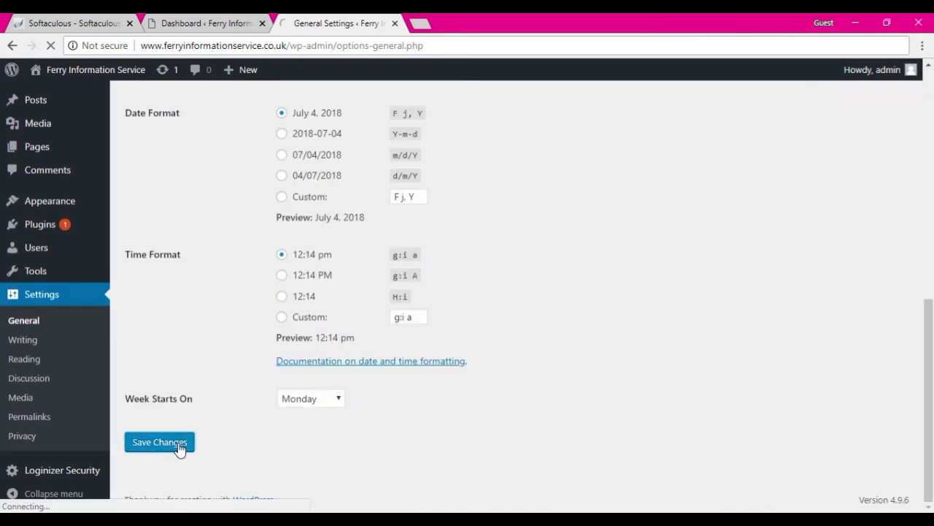